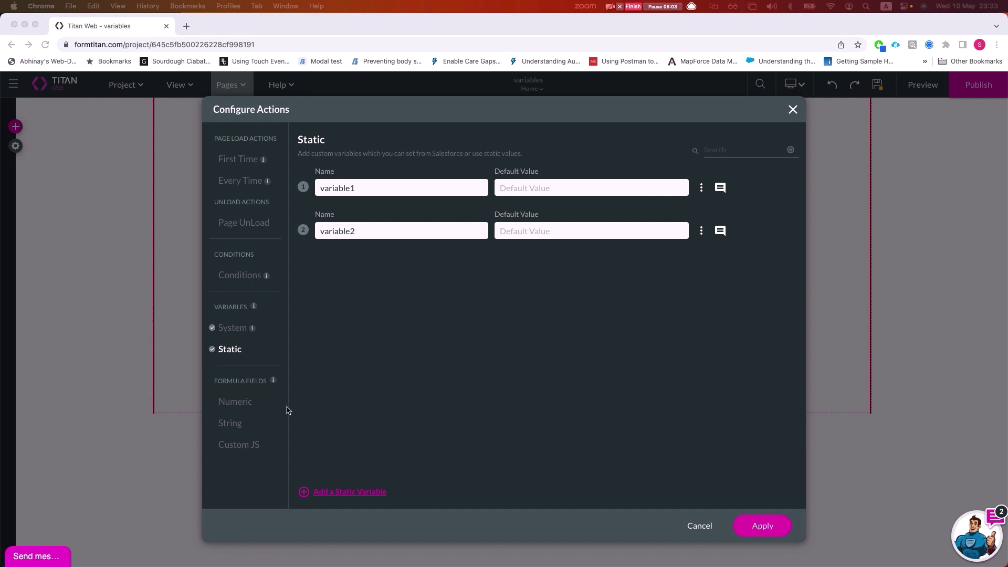
Show the Numeric formula fields section of the Home page's Configure Actions.
{"action": "left_click", "coordinate": [246, 402]}
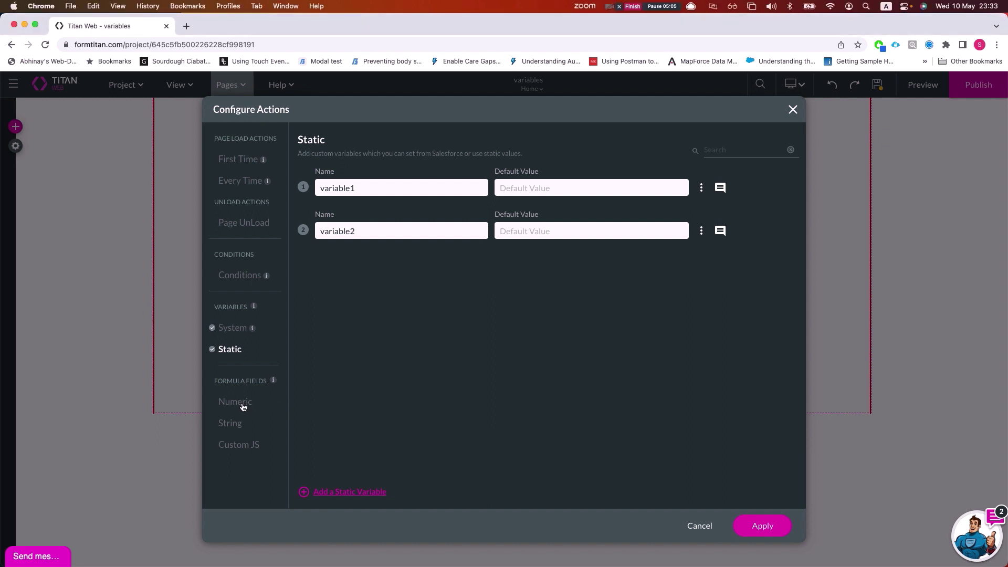
{"action": "left_click", "coordinate": [244, 401]}
Add numeric variable powerfield4 whose formula combines variable1 and variable2.
{"action": "left_click", "coordinate": [350, 493]}
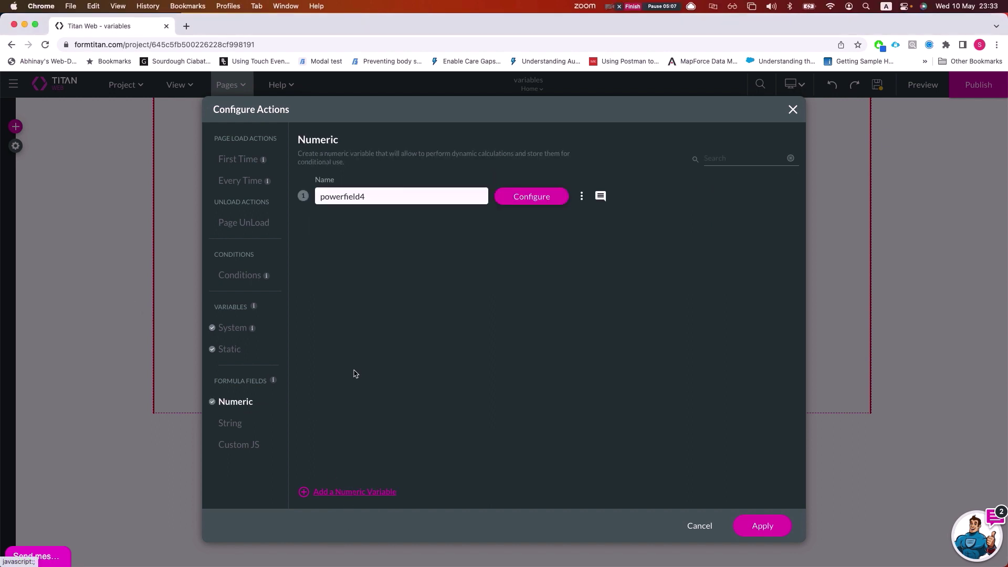
{"action": "left_click", "coordinate": [532, 199]}
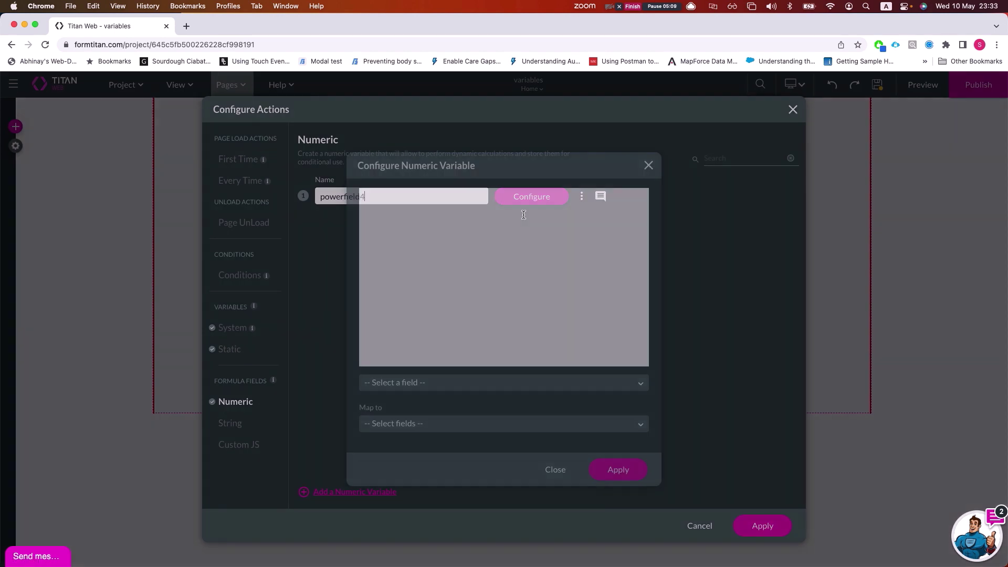
{"action": "left_click", "coordinate": [435, 388]}
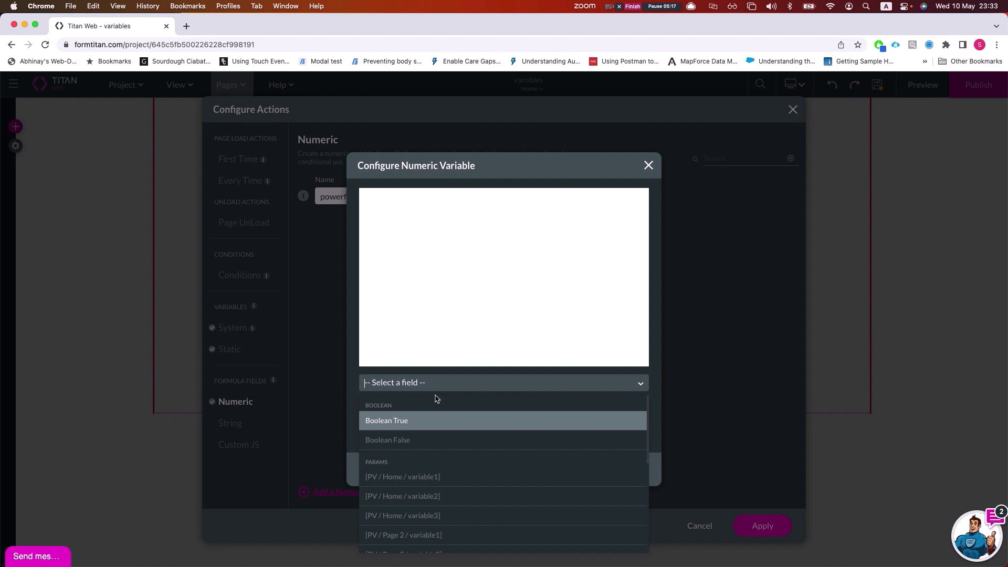
{"action": "left_click", "coordinate": [415, 476]}
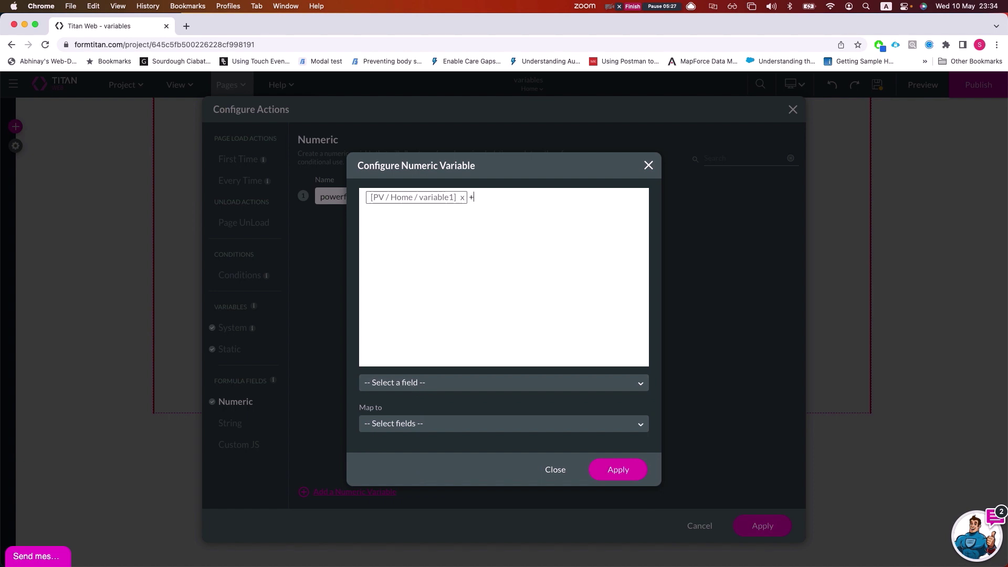
{"action": "type", "text": "+1"}
{"action": "left_click", "coordinate": [412, 384]}
{"action": "left_click", "coordinate": [413, 496]}
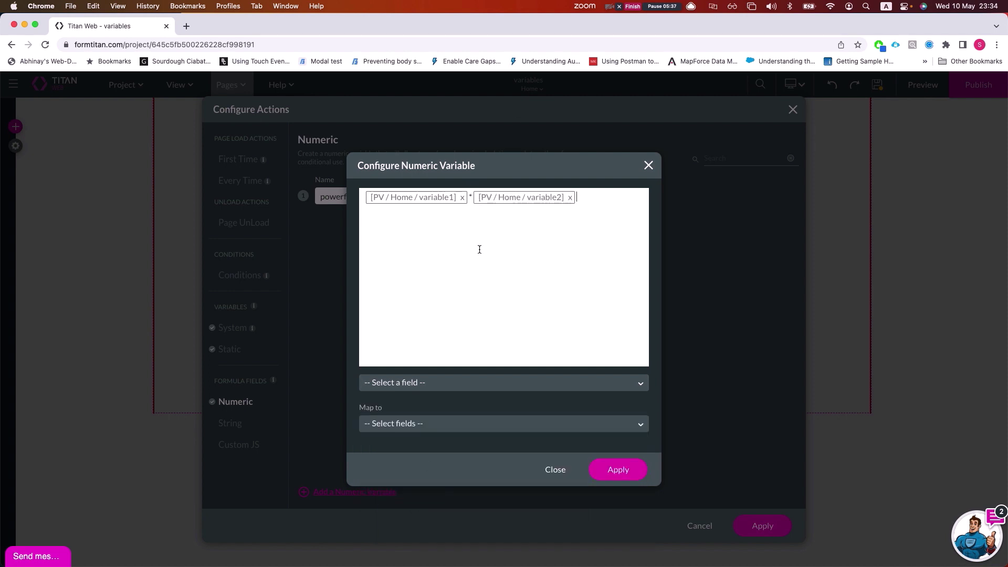
Browse the Map to field list, then close the powerfield4 formula setup.
{"action": "left_click", "coordinate": [425, 428]}
{"action": "scroll", "coordinate": [426, 483], "scroll_direction": "down", "scroll_amount": 2}
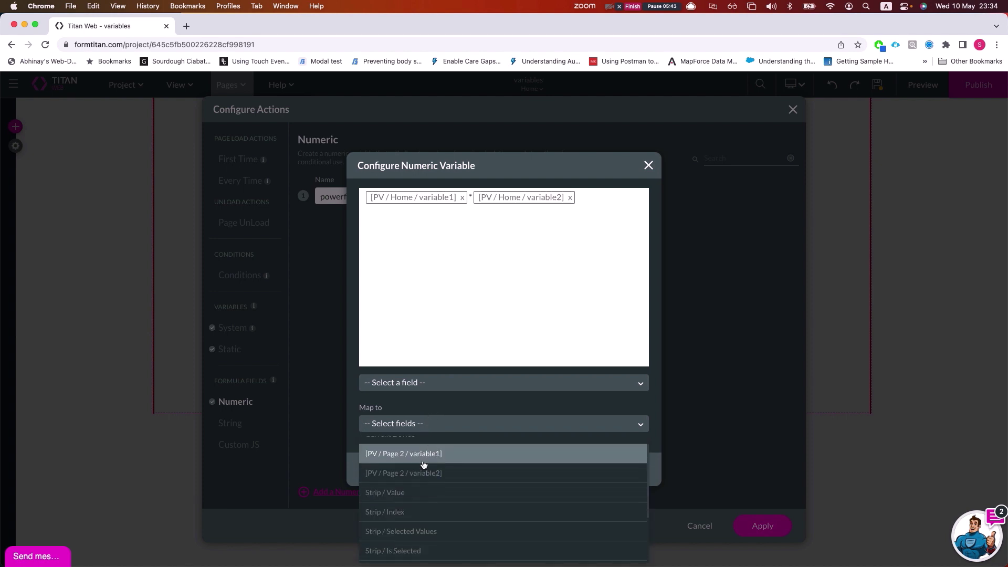
{"action": "scroll", "coordinate": [423, 464], "scroll_direction": "down", "scroll_amount": 3}
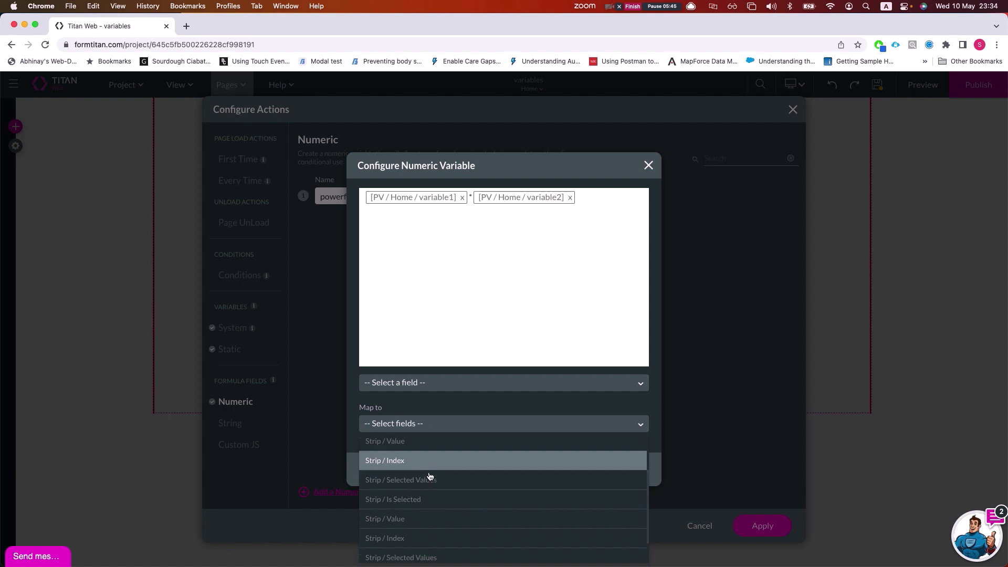
{"action": "scroll", "coordinate": [430, 476], "scroll_direction": "down", "scroll_amount": 1}
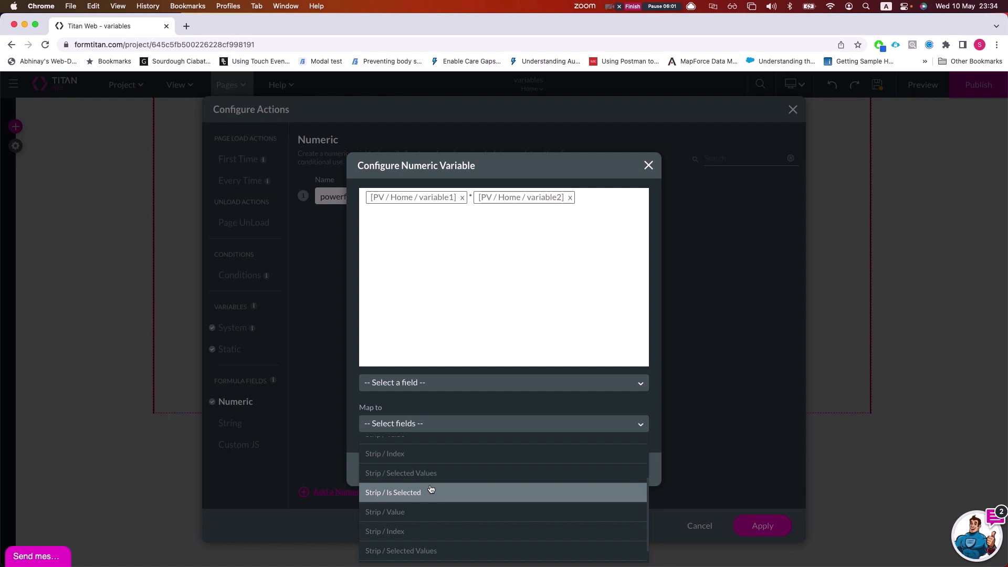
{"action": "key", "text": "Escape"}
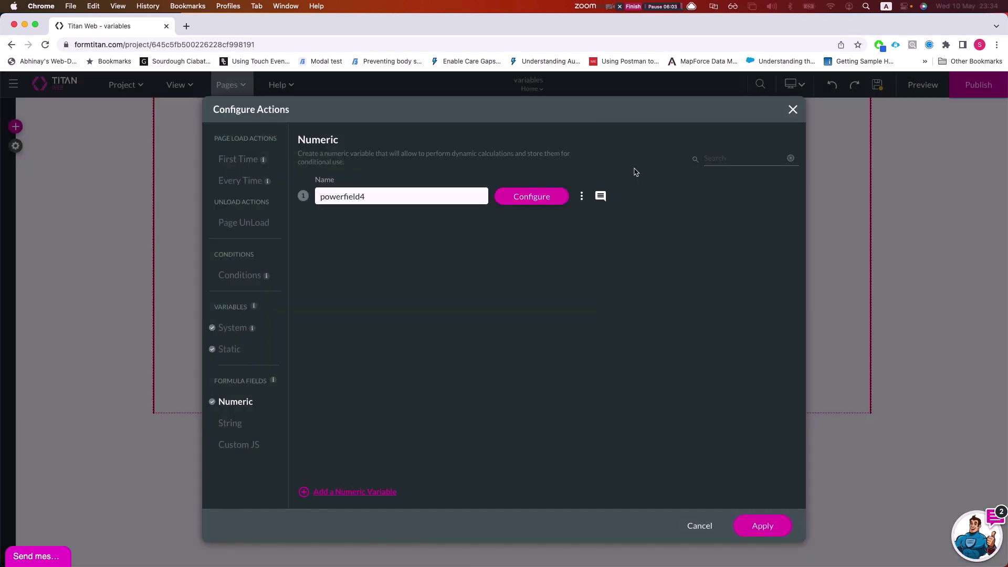
Add string formula variable powerfield5 and insert variable1 into its formula.
{"action": "left_click", "coordinate": [234, 426]}
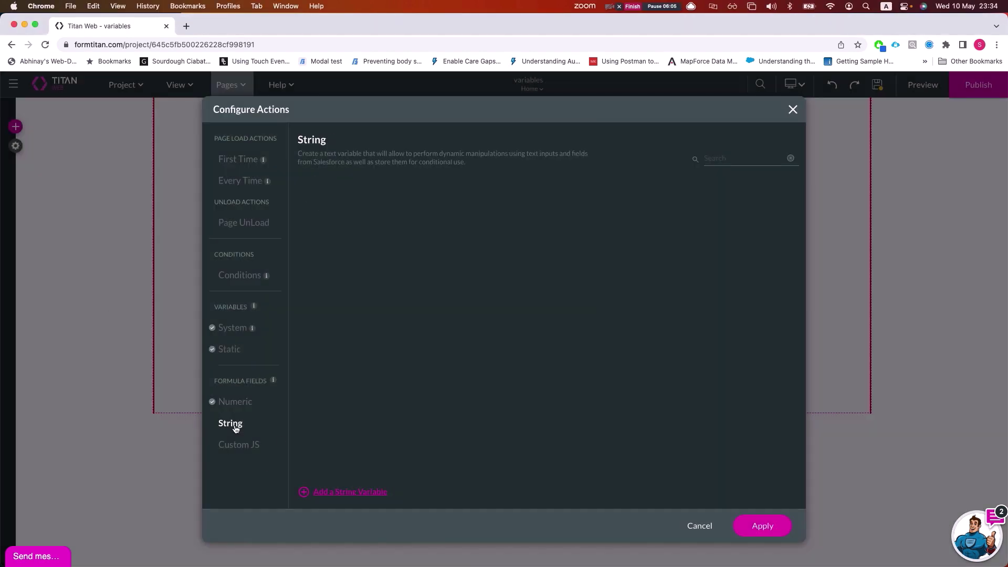
{"action": "left_click", "coordinate": [346, 490]}
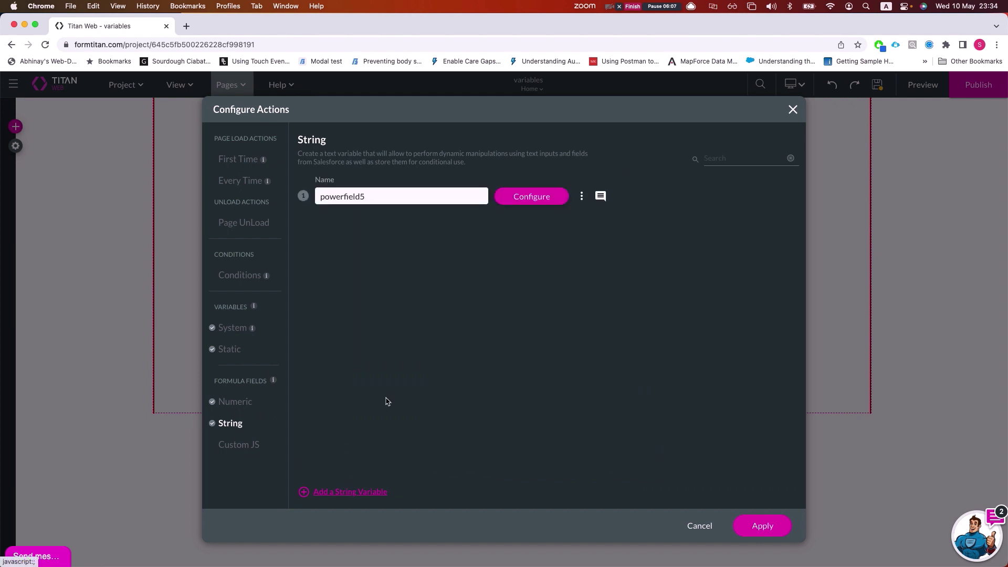
{"action": "left_click", "coordinate": [529, 197]}
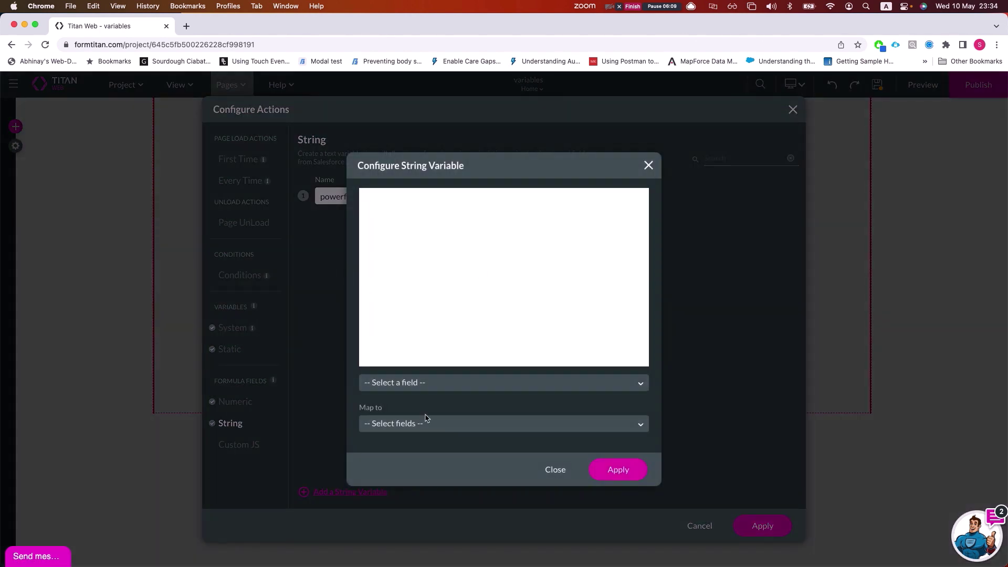
{"action": "left_click", "coordinate": [419, 383]}
{"action": "scroll", "coordinate": [424, 451], "scroll_direction": "down", "scroll_amount": 1}
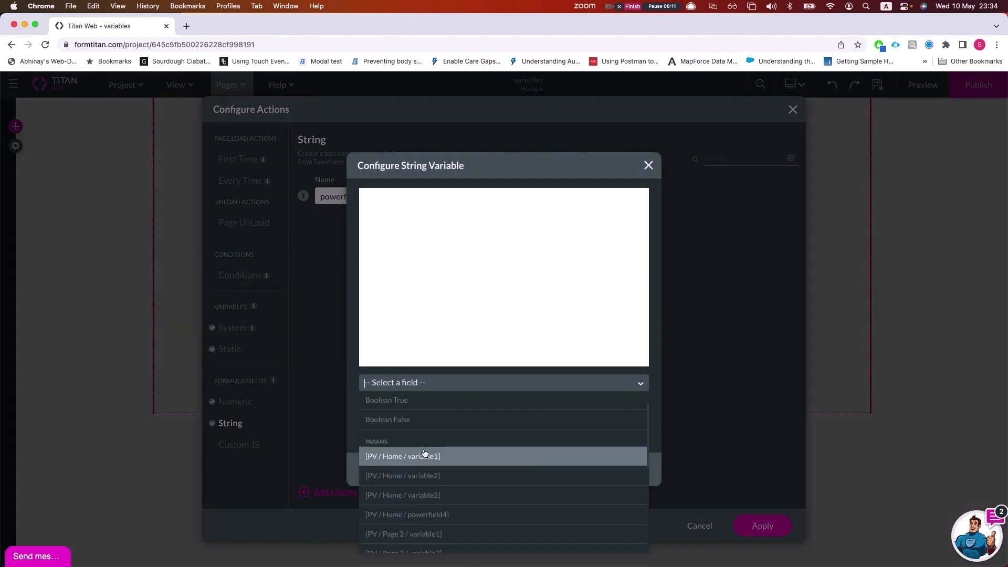
{"action": "left_click", "coordinate": [424, 455]}
Close the field list, the string formula setup and the Configure Actions window.
{"action": "left_click", "coordinate": [419, 383]}
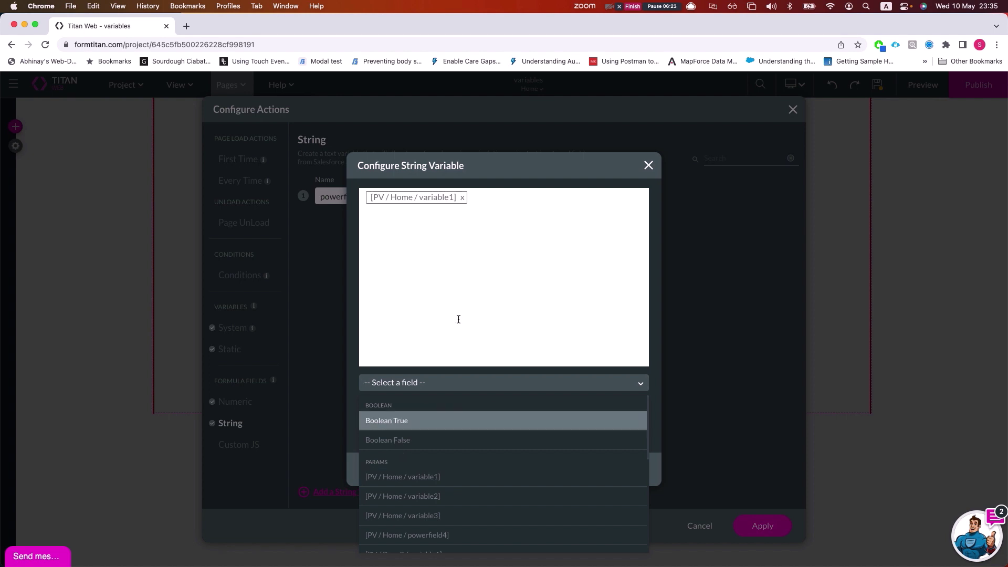
{"action": "left_click", "coordinate": [676, 136]}
{"action": "left_click", "coordinate": [648, 165]}
{"action": "left_click", "coordinate": [791, 108]}
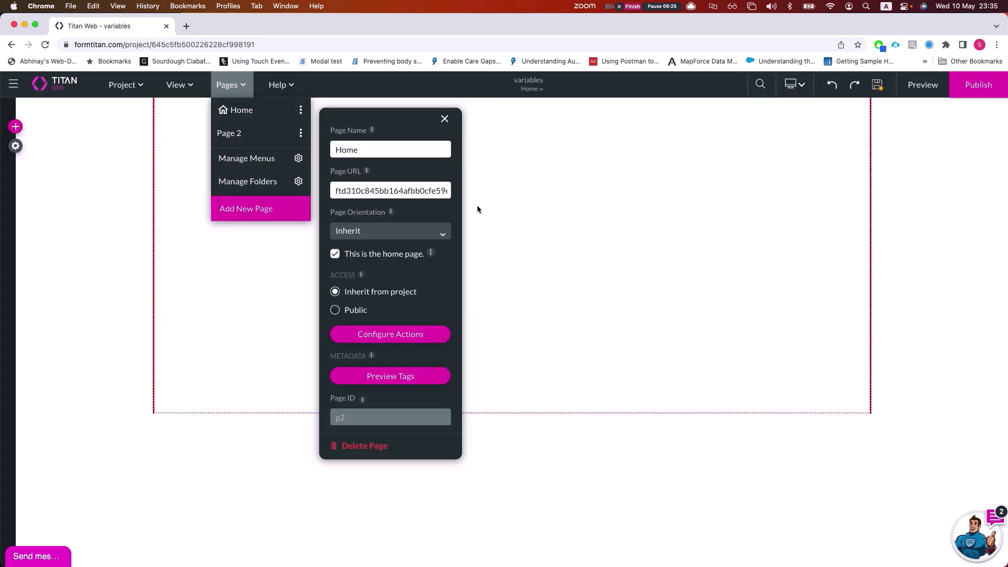
Place two Text Field elements, one below the other, on the Home page.
{"action": "left_click", "coordinate": [496, 245]}
{"action": "left_click", "coordinate": [16, 126]}
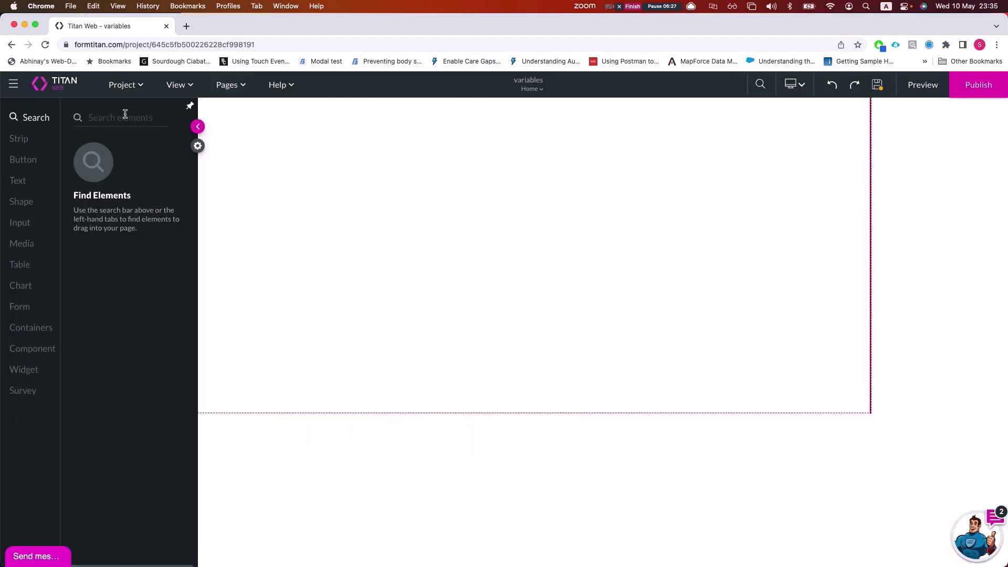
{"action": "type", "text": "text"}
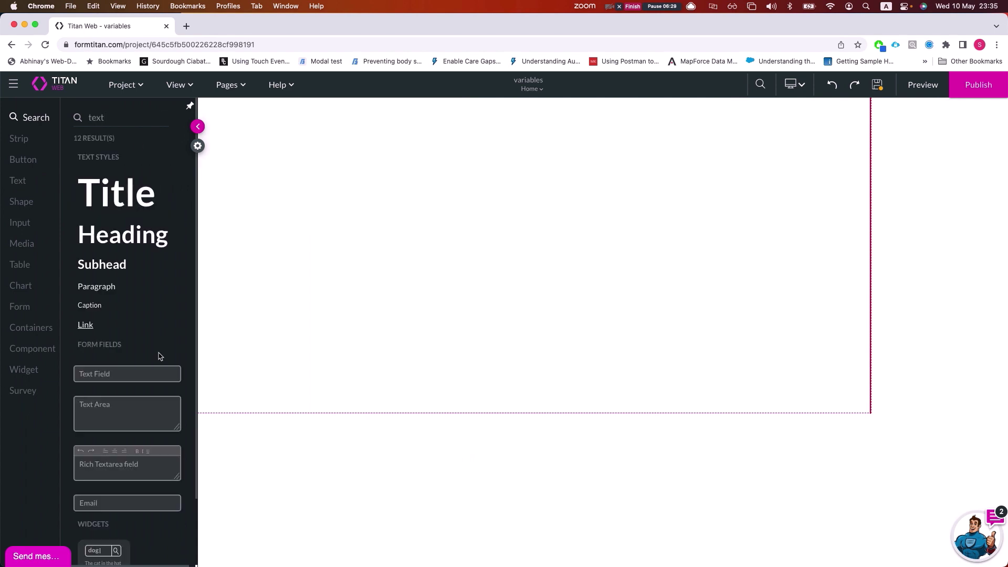
{"action": "left_click_drag", "start_coordinate": [132, 374], "coordinate": [342, 261]}
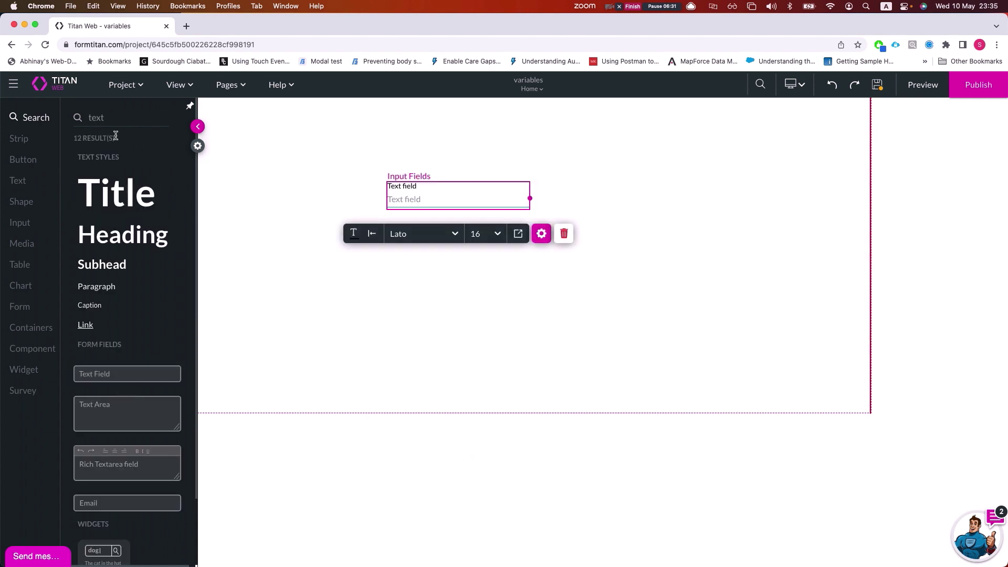
{"action": "left_click_drag", "start_coordinate": [137, 374], "coordinate": [448, 248]}
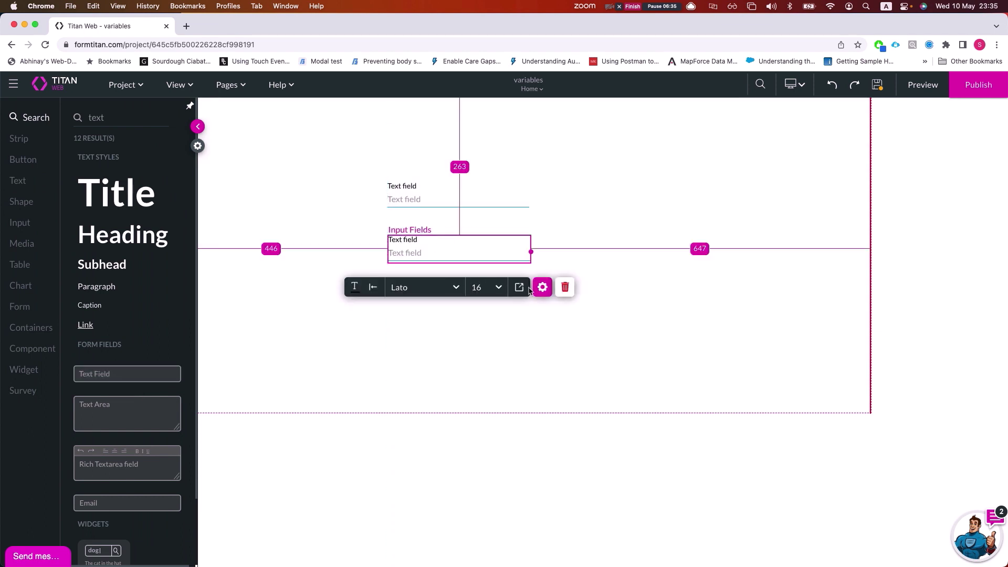
Label the two fields Text field1 and Text field2.
{"action": "left_click", "coordinate": [541, 287]}
{"action": "left_click", "coordinate": [786, 221]}
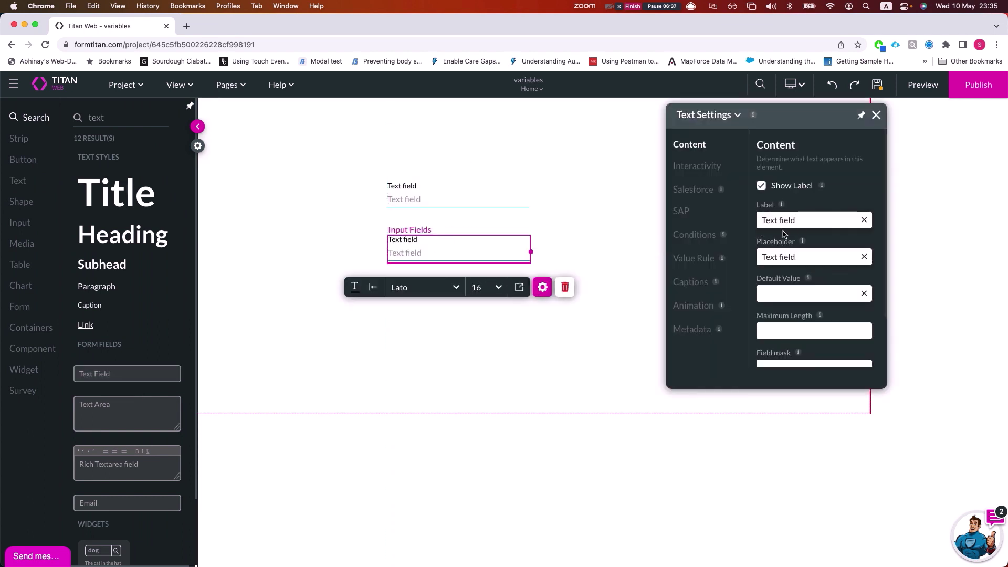
{"action": "type", "text": "1"}
{"action": "left_click", "coordinate": [479, 196]}
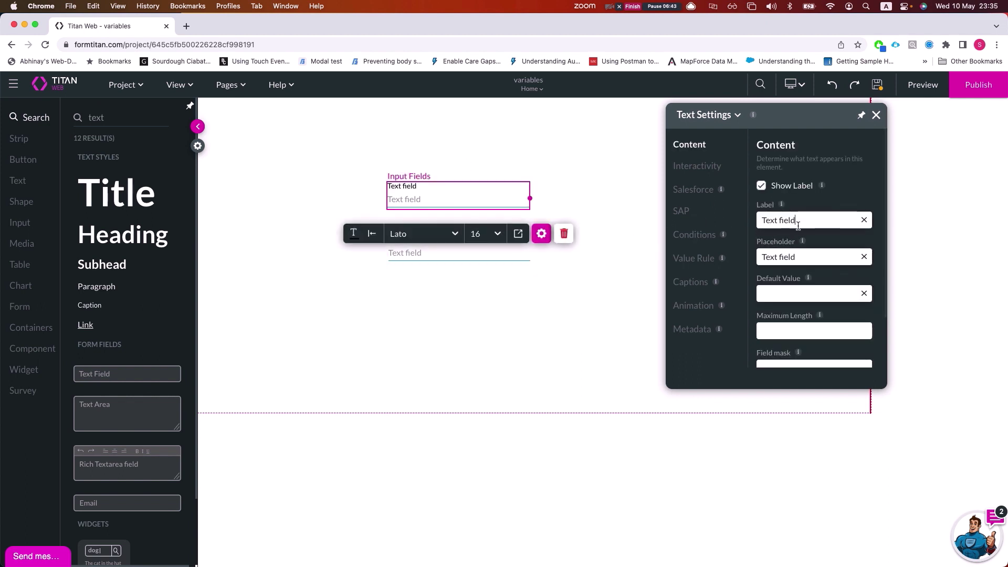
{"action": "type", "text": "1"}
{"action": "left_click", "coordinate": [521, 137]}
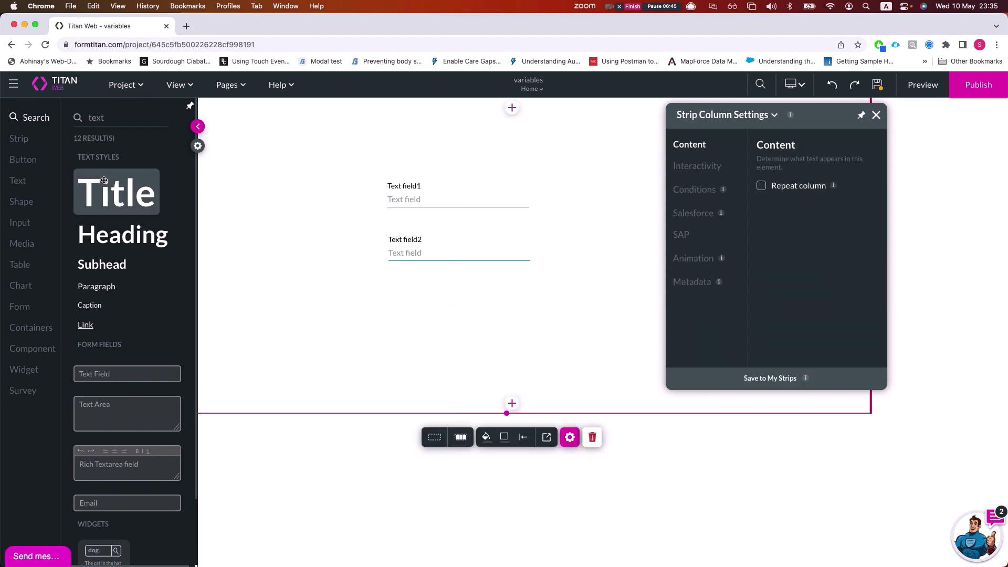
Reopen the Home page's Configure Actions and powerfield5's string formula setup.
{"action": "left_click", "coordinate": [230, 87]}
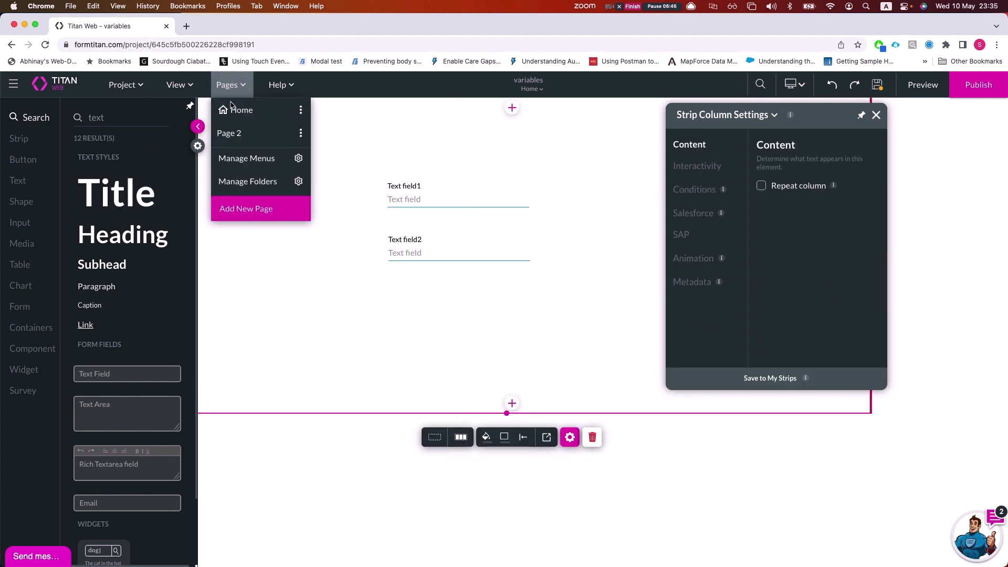
{"action": "left_click", "coordinate": [301, 113]}
{"action": "left_click", "coordinate": [386, 332]}
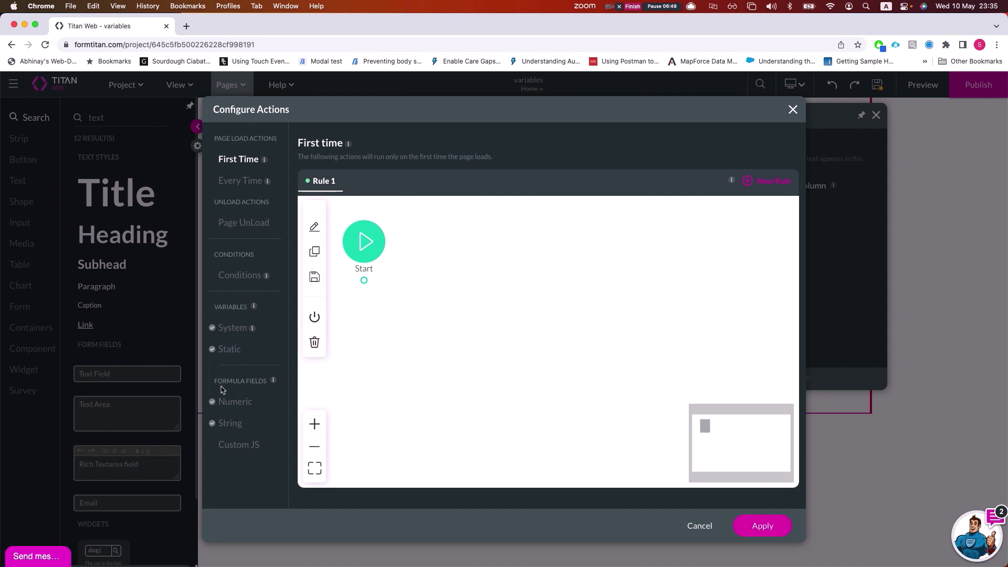
{"action": "left_click", "coordinate": [230, 423]}
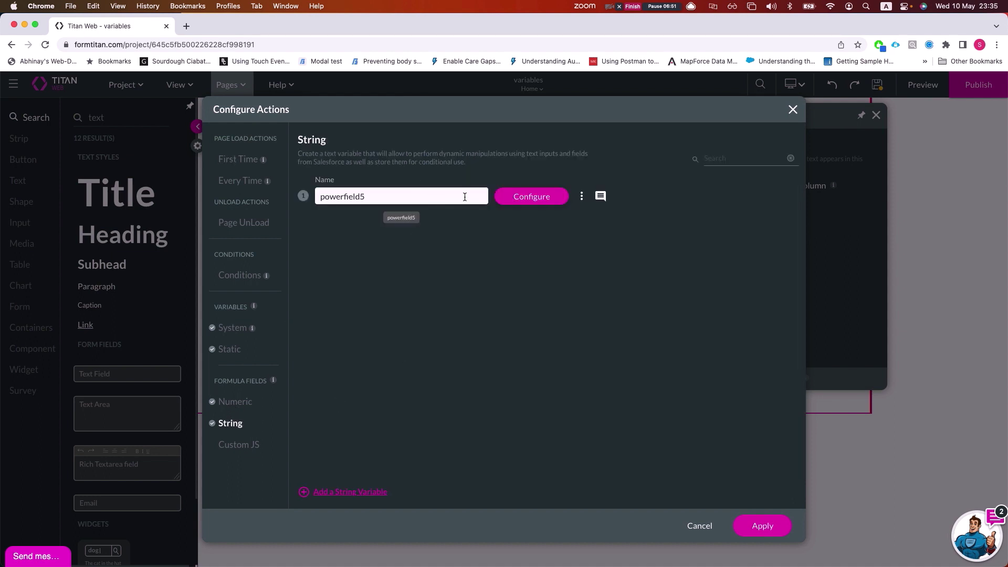
{"action": "left_click", "coordinate": [523, 202]}
Set powerfield5's formula to join Text field1 and Text field2 and apply it.
{"action": "left_click", "coordinate": [432, 392]}
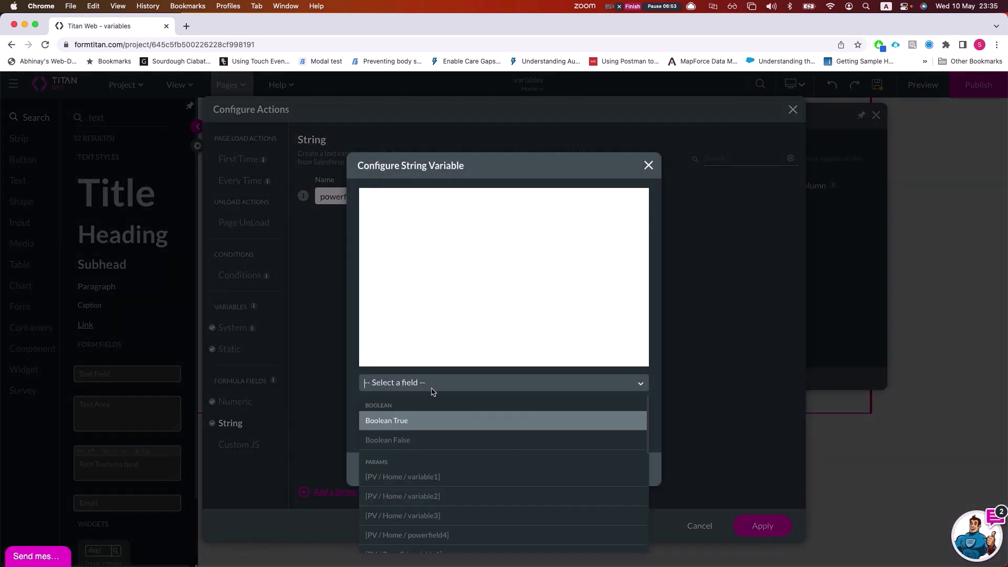
{"action": "type", "text": "text"}
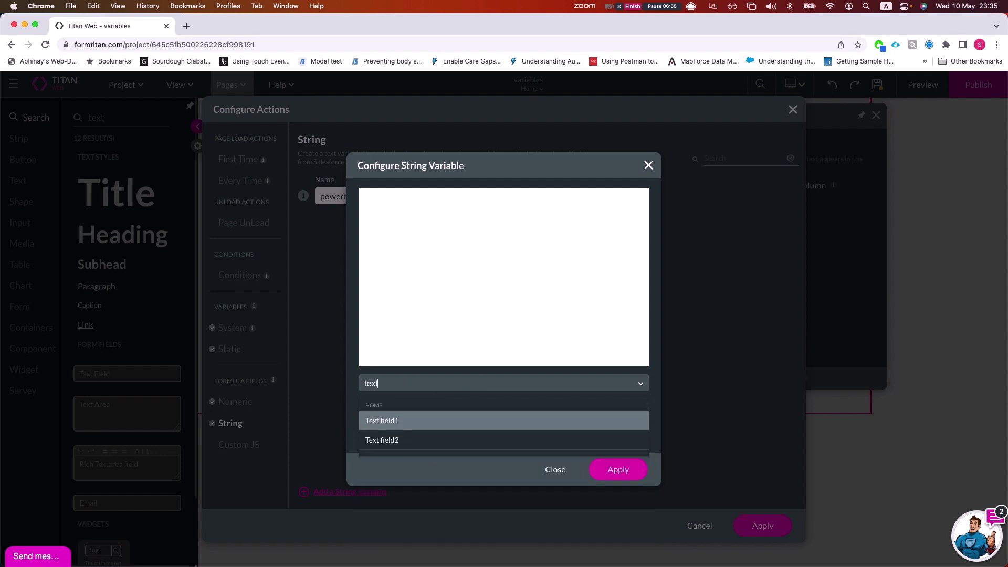
{"action": "left_click", "coordinate": [407, 430]}
{"action": "left_click", "coordinate": [421, 384]}
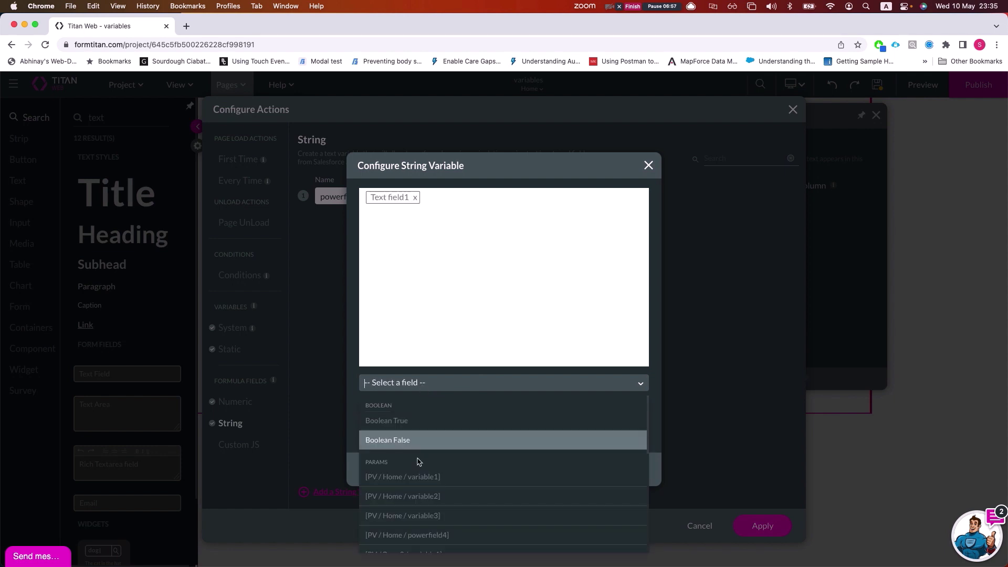
{"action": "type", "text": "text"}
{"action": "left_click", "coordinate": [407, 440]}
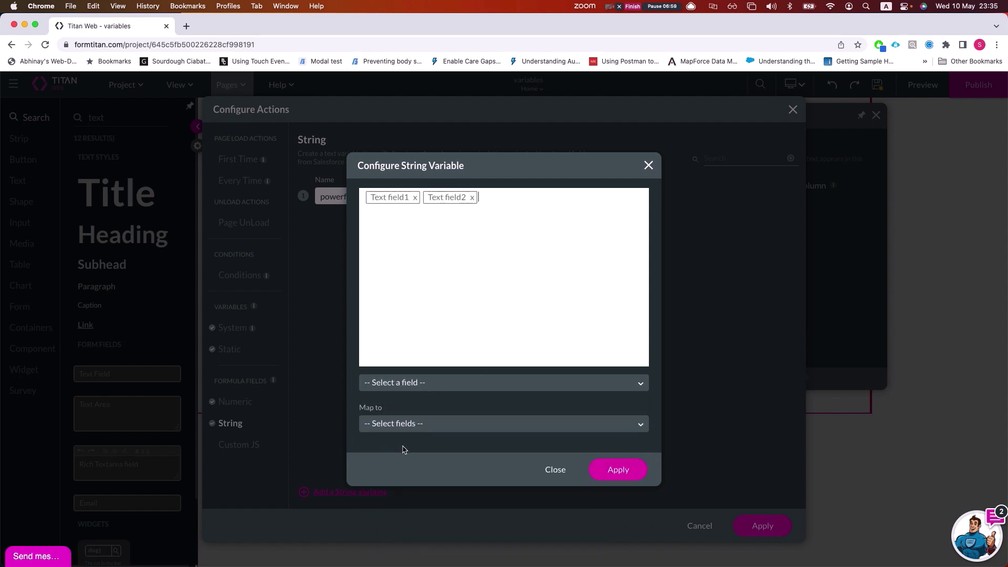
{"action": "left_click", "coordinate": [409, 423]}
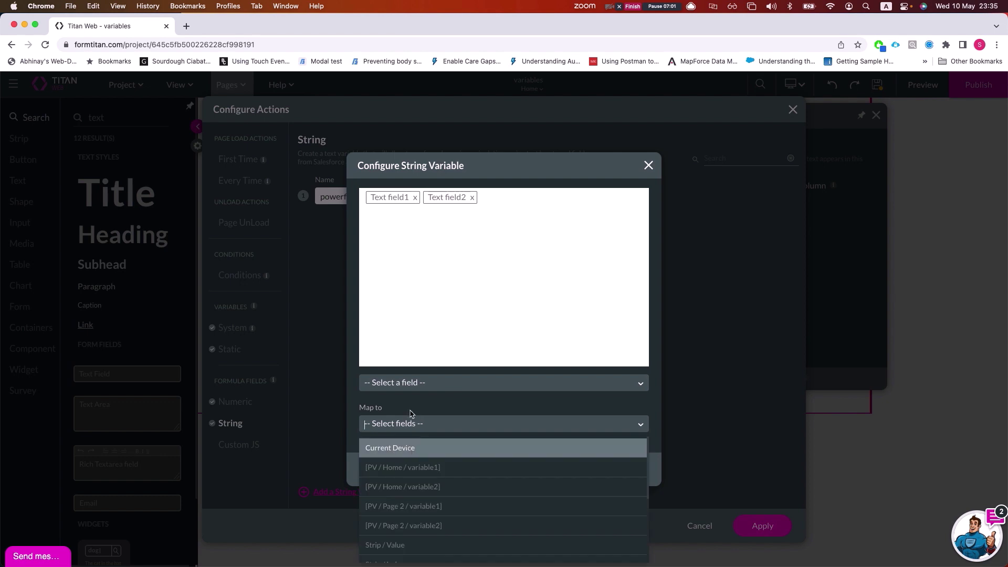
{"action": "left_click", "coordinate": [411, 414]}
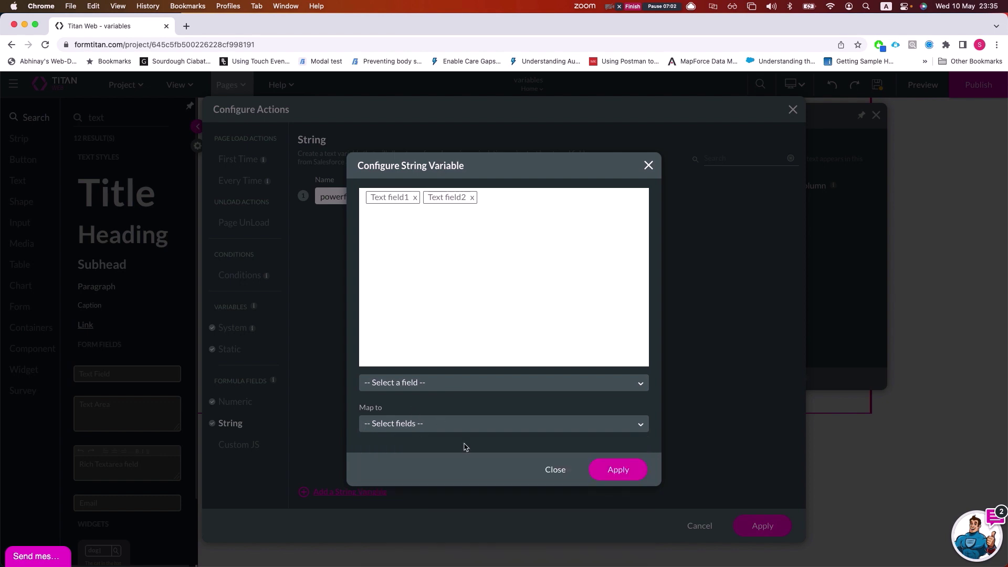
{"action": "left_click", "coordinate": [619, 470]}
Delete the numeric variable powerfield4.
{"action": "left_click", "coordinate": [242, 404]}
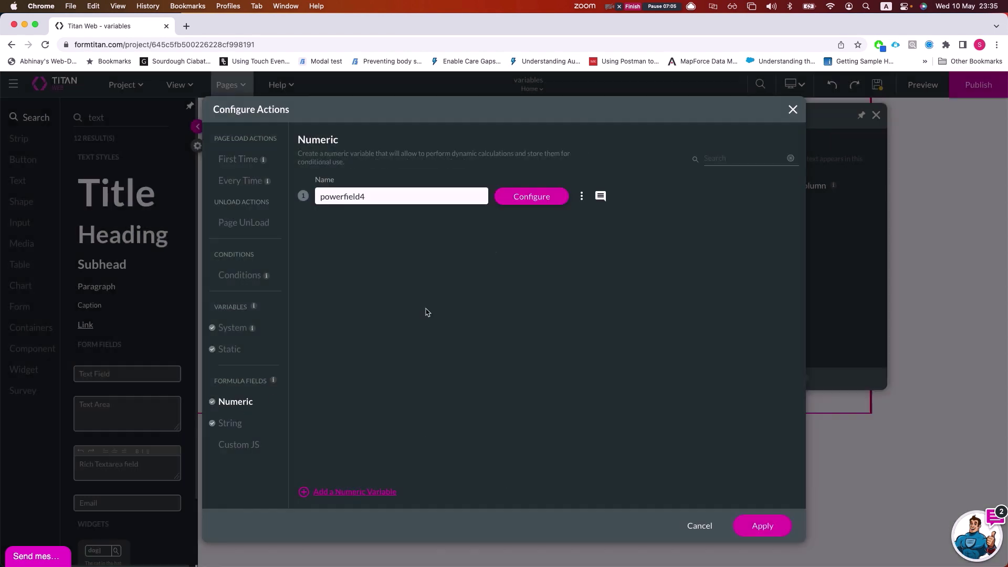
{"action": "left_click", "coordinate": [582, 197]}
{"action": "left_click", "coordinate": [596, 266]}
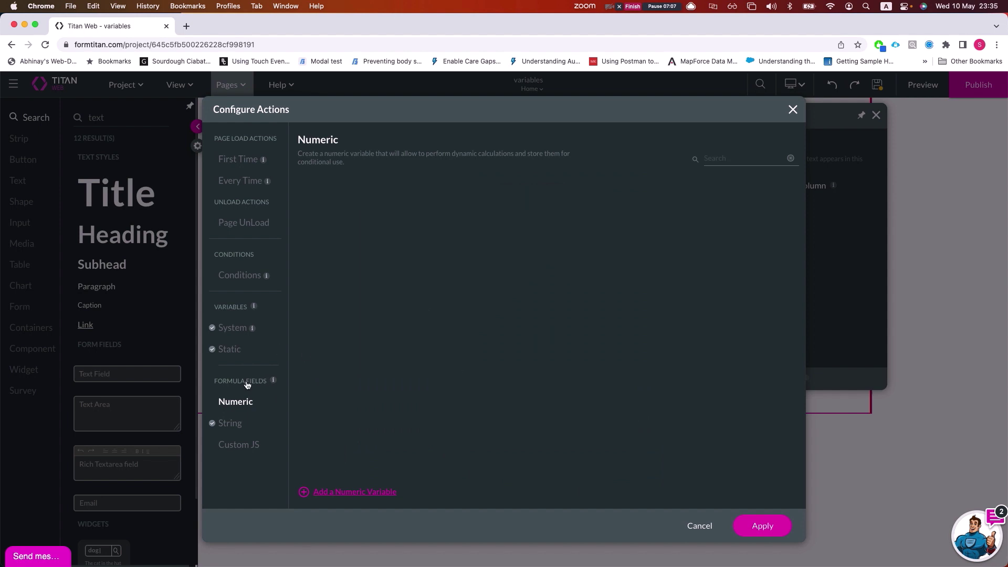
Apply the page actions and switch on Debug Mode in Project settings > Tools.
{"action": "left_click", "coordinate": [765, 526]}
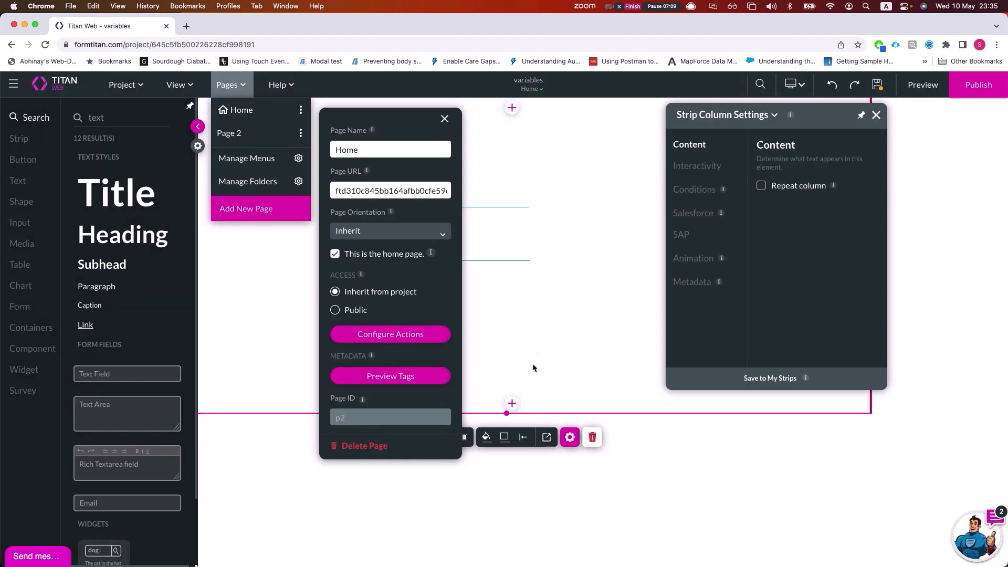
{"action": "left_click", "coordinate": [311, 286]}
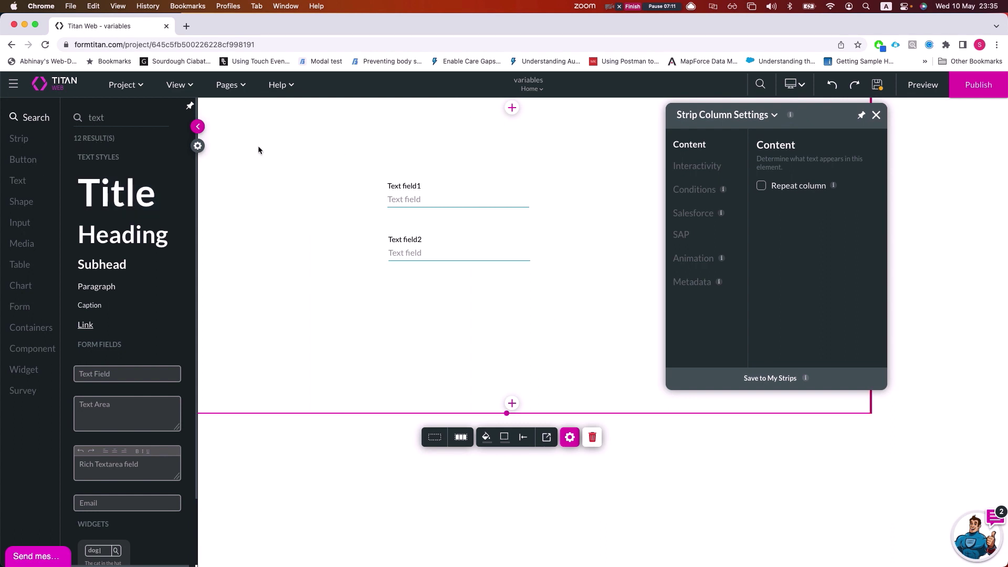
{"action": "left_click", "coordinate": [199, 146]}
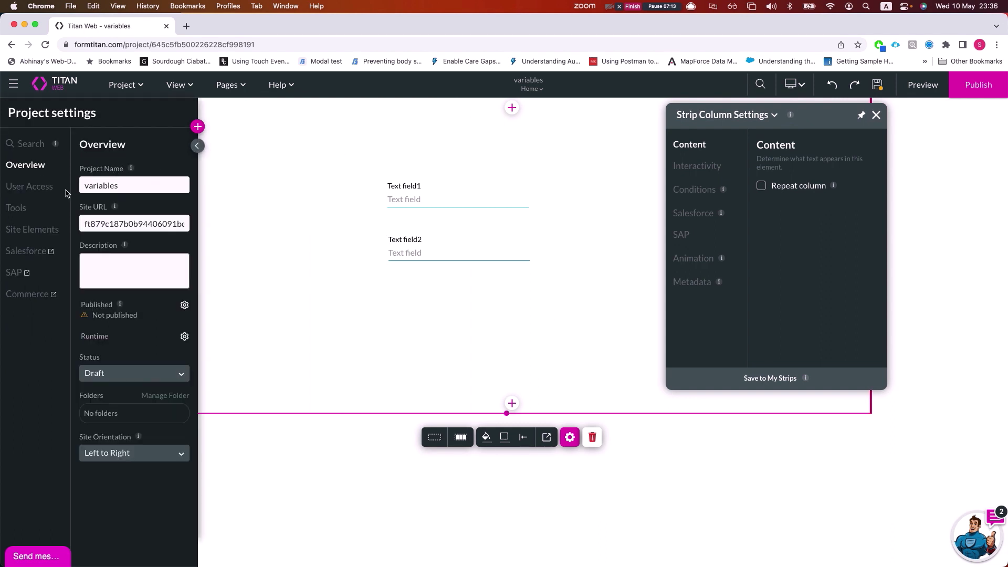
{"action": "left_click", "coordinate": [15, 209]}
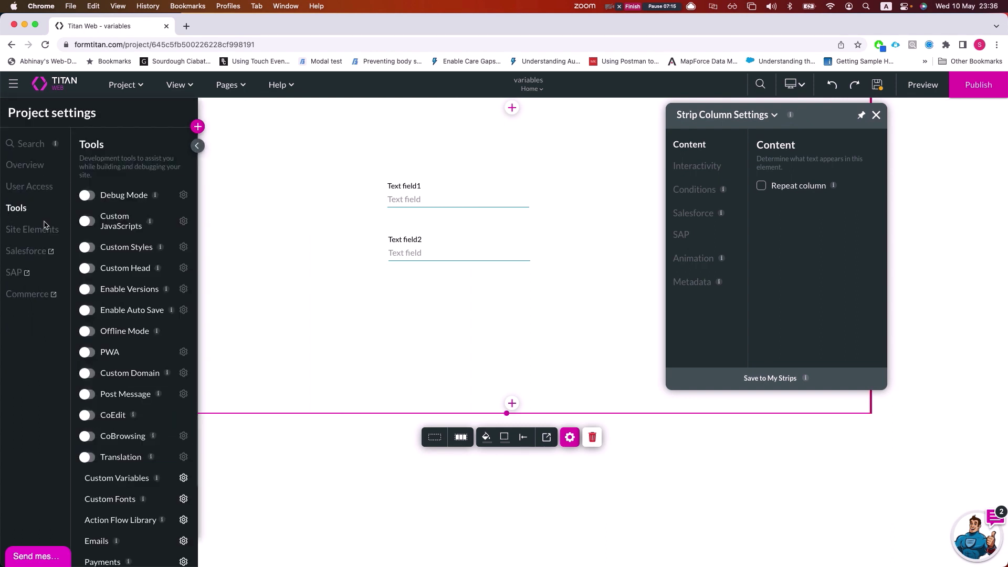
{"action": "left_click", "coordinate": [89, 196]}
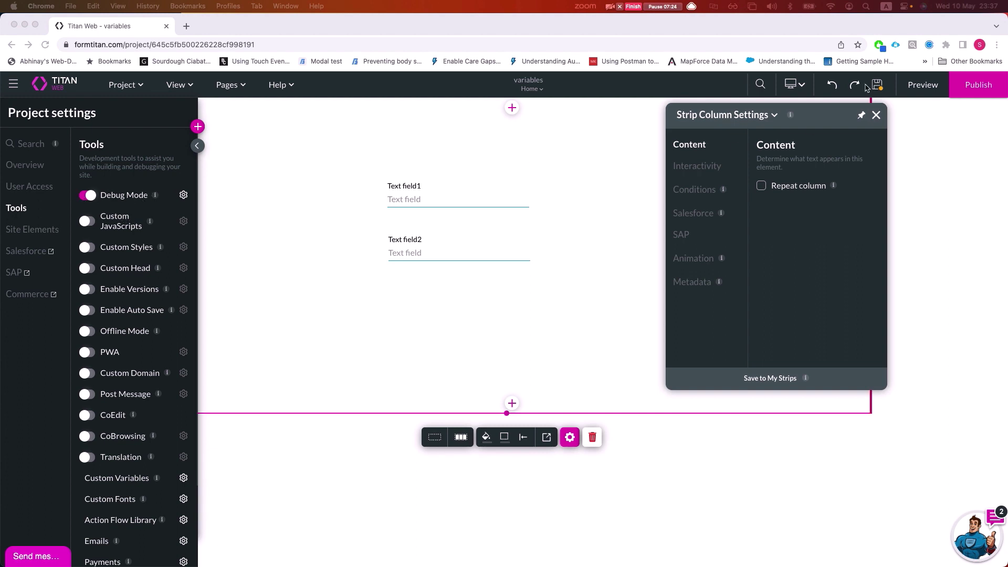
{"action": "left_click", "coordinate": [905, 95]}
Preview the page, check powerfield5 in the debug variable list, and return to the editor.
{"action": "left_click", "coordinate": [917, 92]}
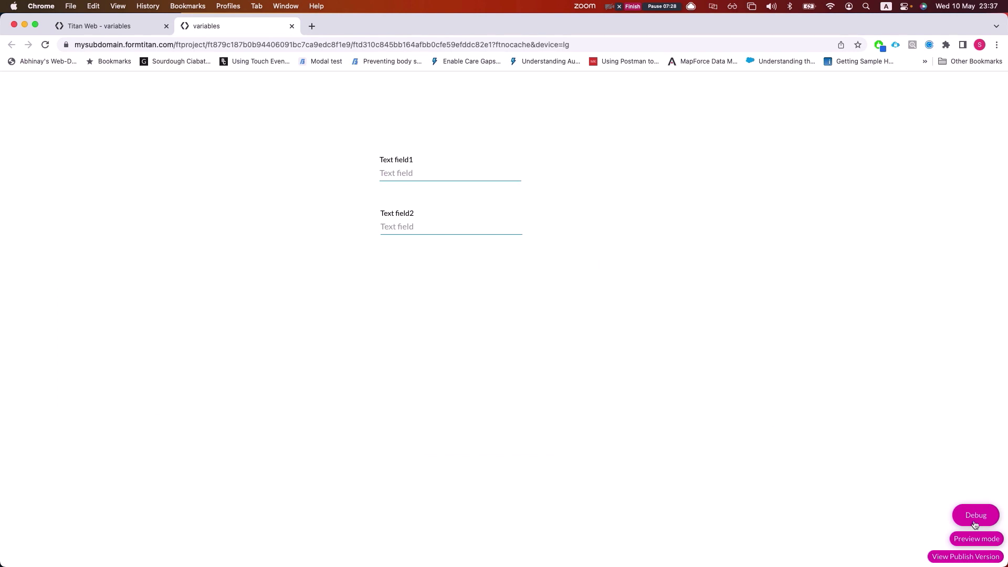
{"action": "left_click", "coordinate": [975, 518]}
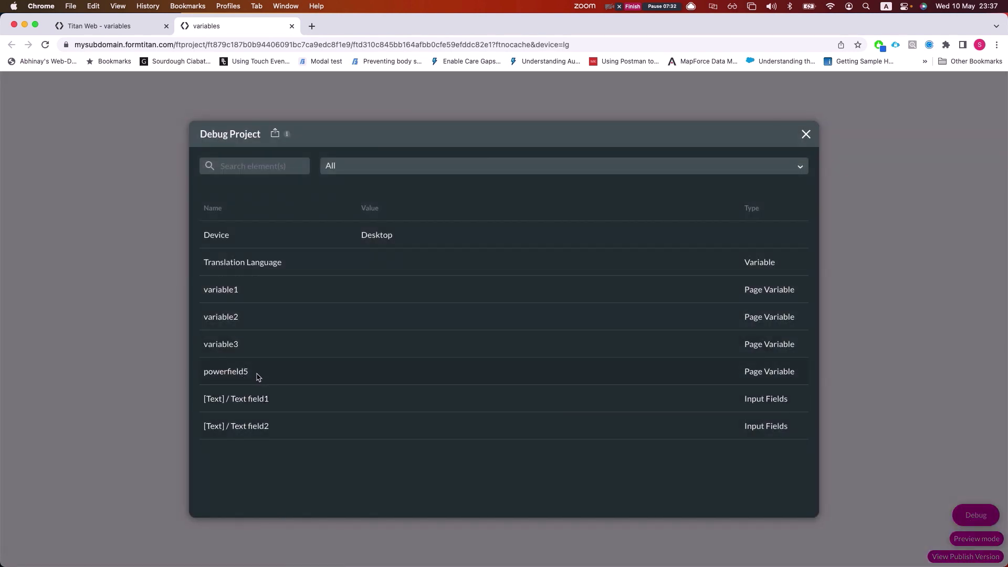
{"action": "left_click_drag", "start_coordinate": [257, 377], "coordinate": [206, 372]}
{"action": "left_click", "coordinate": [208, 372]}
{"action": "left_click", "coordinate": [112, 26]}
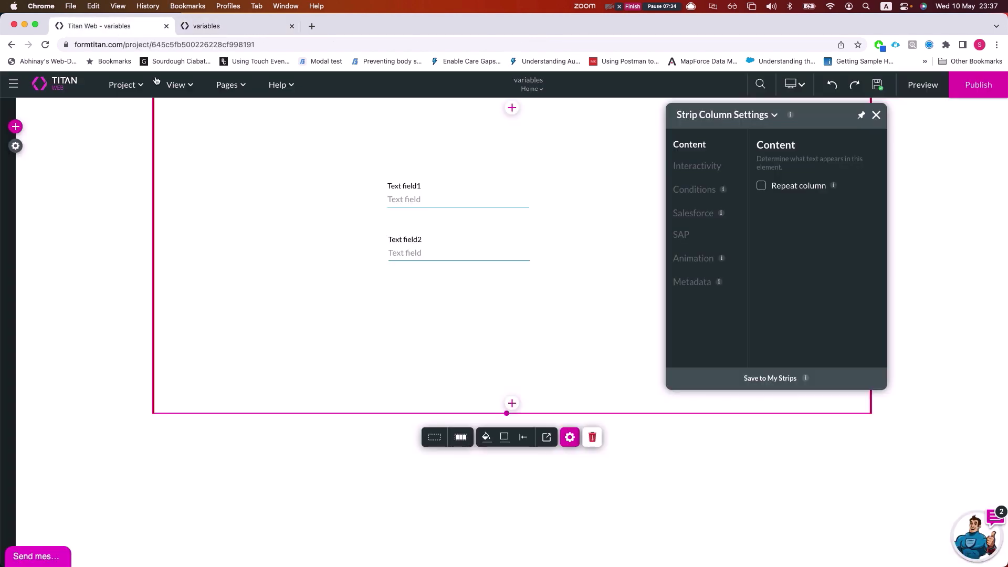
Rename the string formula variable powerfield5 to concattext1and2.
{"action": "left_click", "coordinate": [242, 85]}
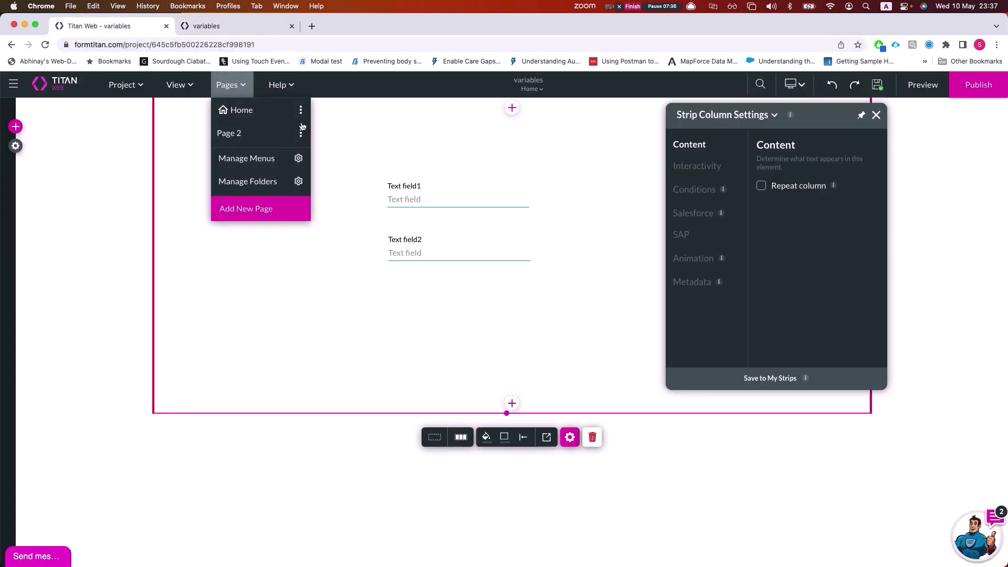
{"action": "left_click", "coordinate": [301, 111]}
{"action": "left_click", "coordinate": [421, 332]}
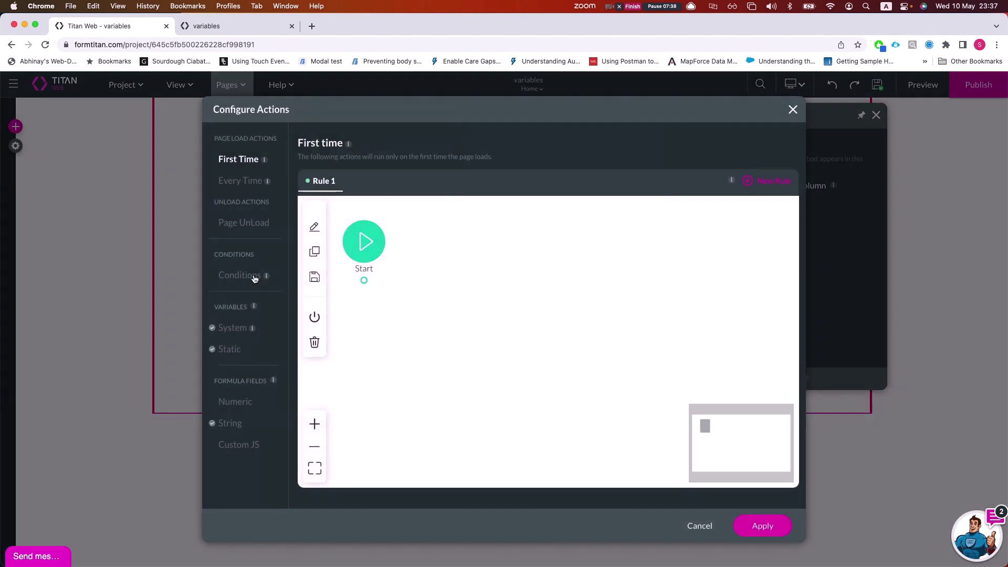
{"action": "left_click", "coordinate": [237, 424]}
{"action": "double_click", "coordinate": [397, 199]}
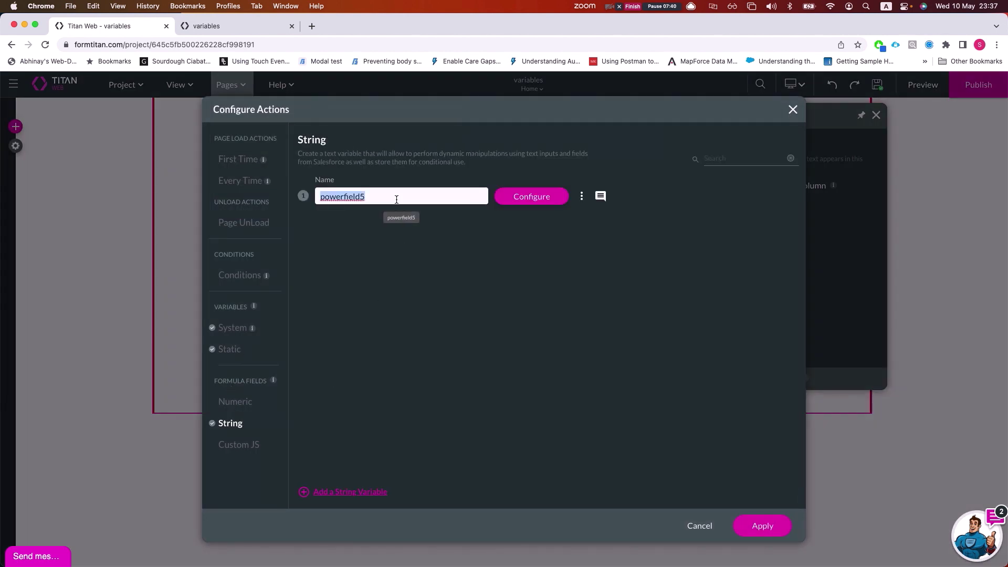
{"action": "type", "text": "conca"}
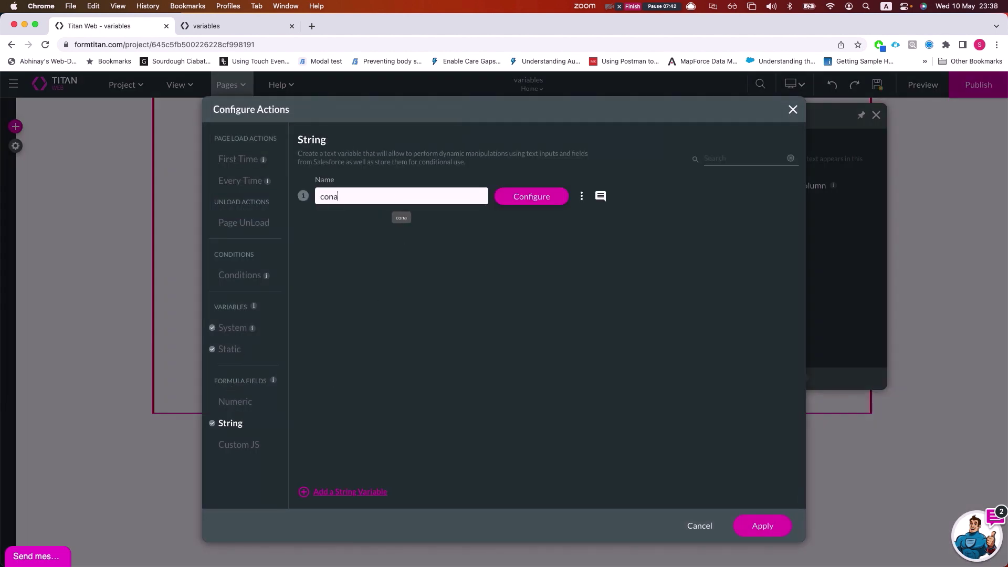
{"action": "type", "text": "ttext1and2"}
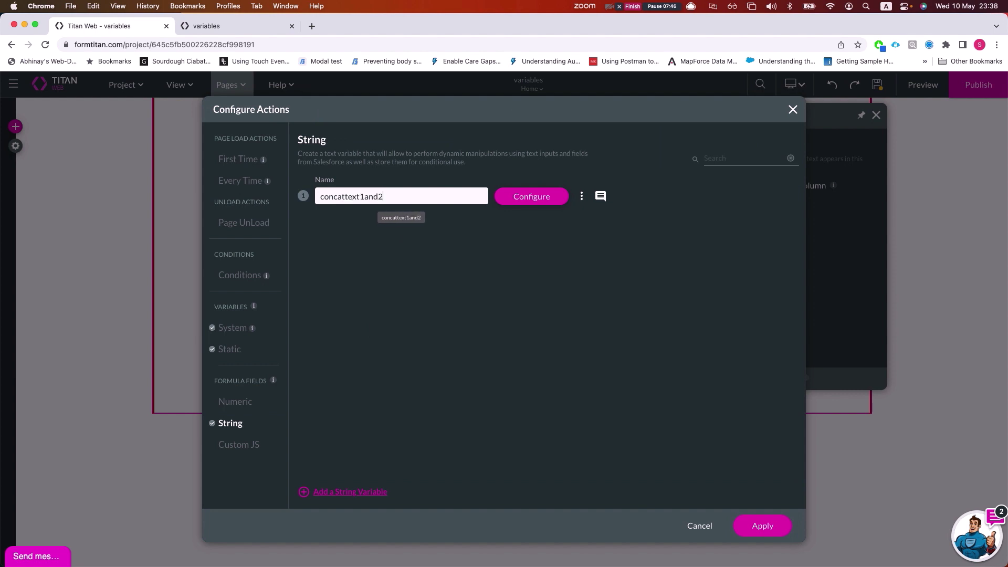
Apply and save the rename, reload the preview, and check concattext1and2 in the debug list.
{"action": "left_click", "coordinate": [731, 523]}
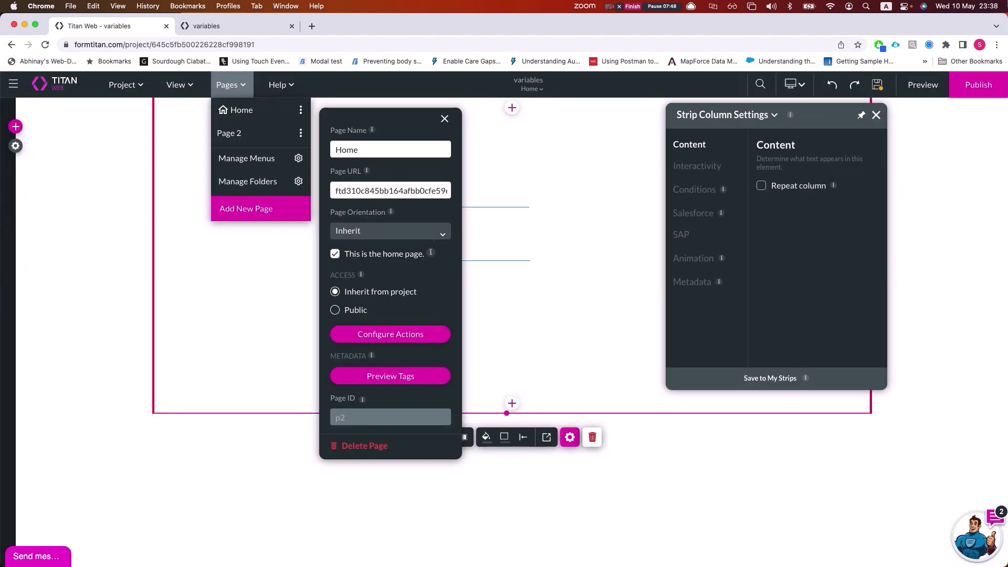
{"action": "left_click", "coordinate": [876, 85]}
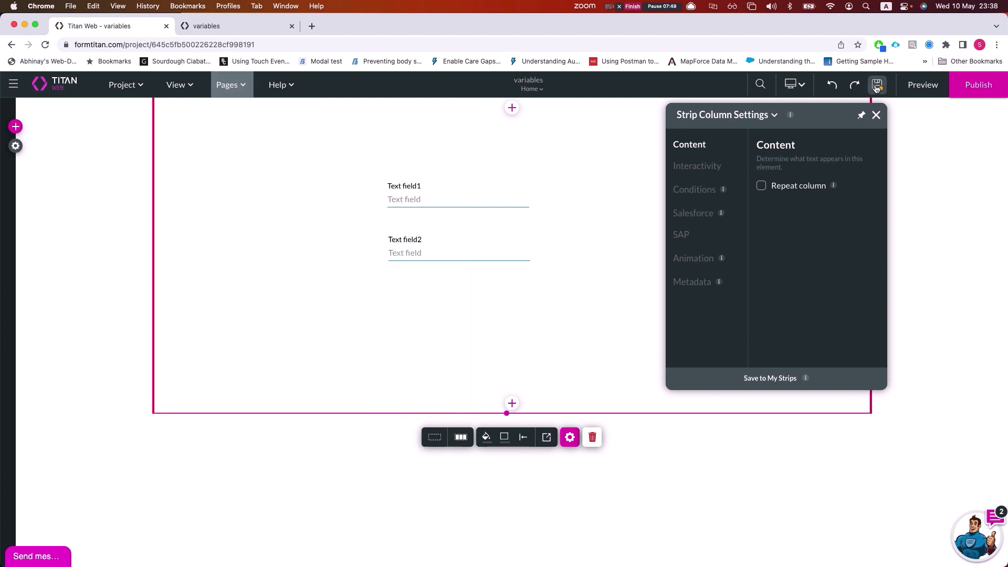
{"action": "left_click", "coordinate": [200, 25]}
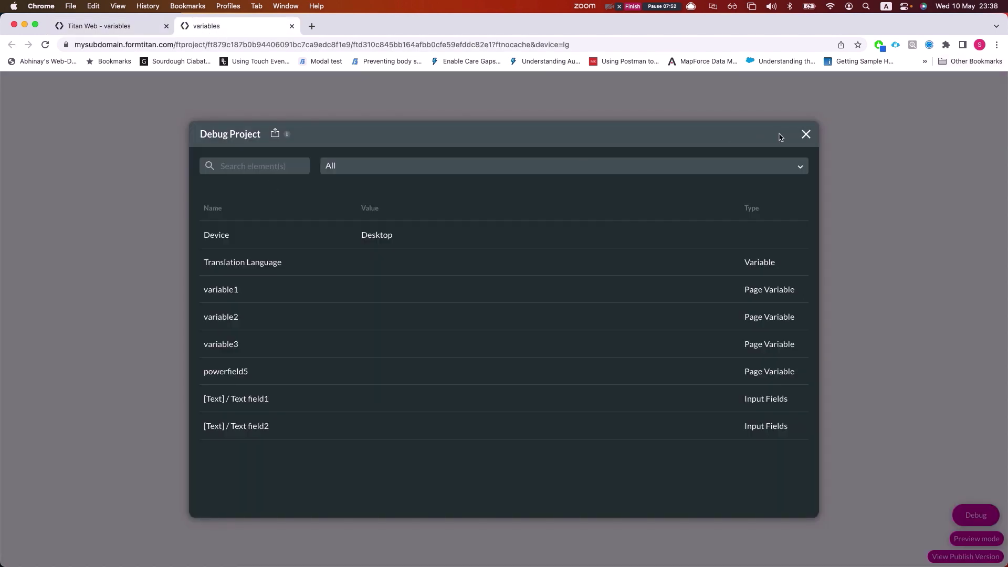
{"action": "key", "text": "super+r"}
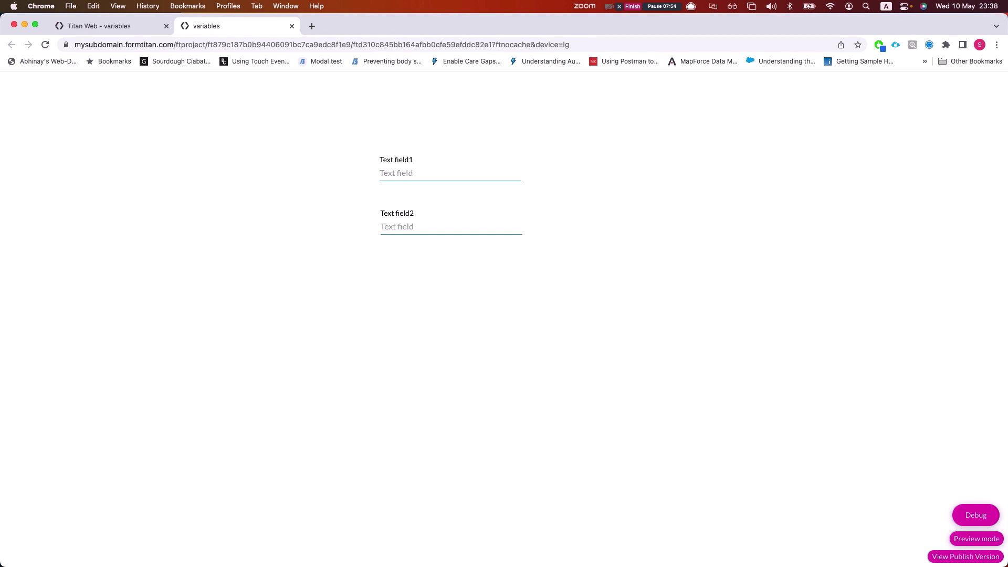
{"action": "left_click", "coordinate": [974, 515]}
{"action": "left_click_drag", "start_coordinate": [283, 373], "coordinate": [210, 377]}
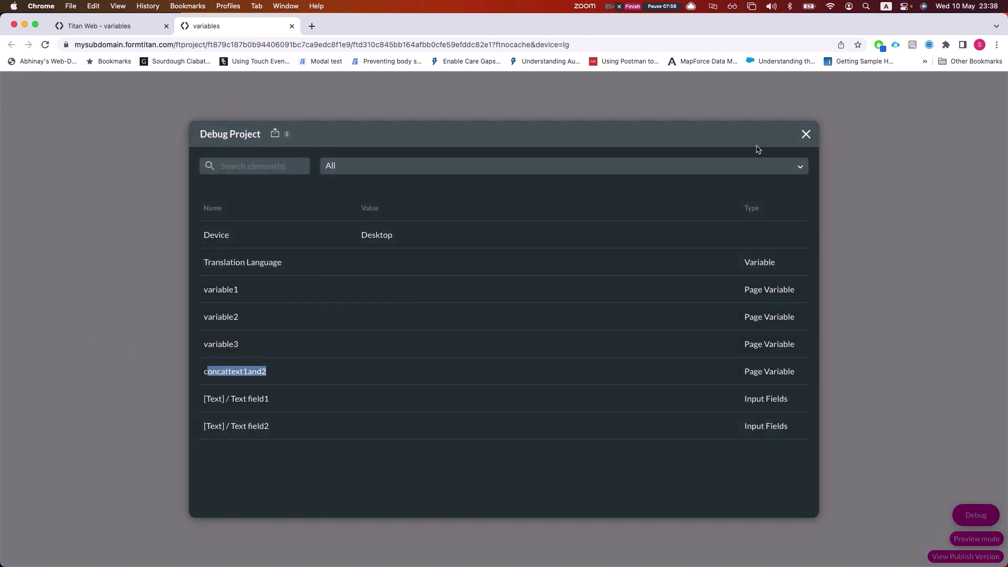
{"action": "left_click", "coordinate": [806, 134]}
Enter 12 in Text field1 and check concattext1and2's value in the debug list.
{"action": "left_click", "coordinate": [429, 177]}
{"action": "type", "text": "12"}
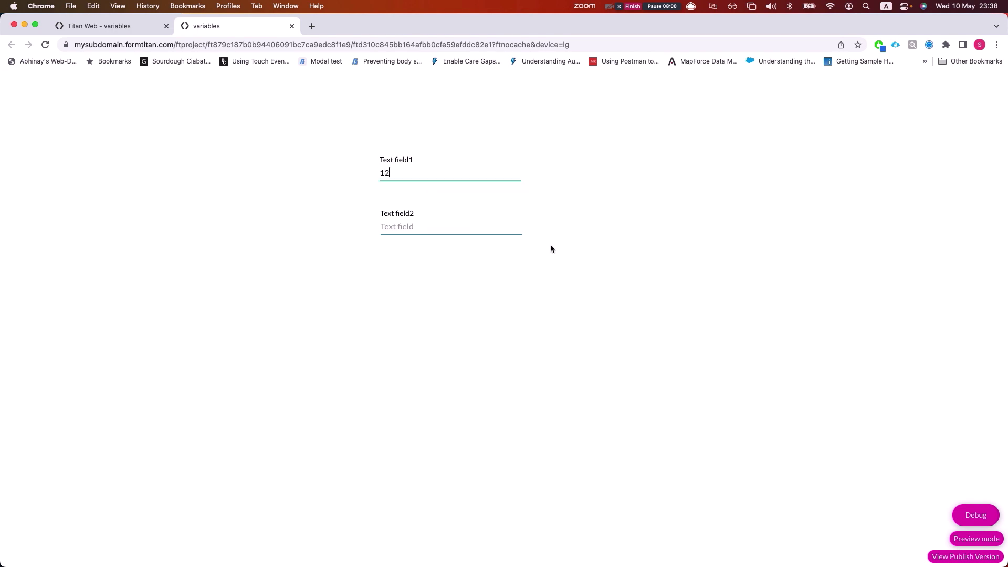
{"action": "left_click", "coordinate": [976, 513]}
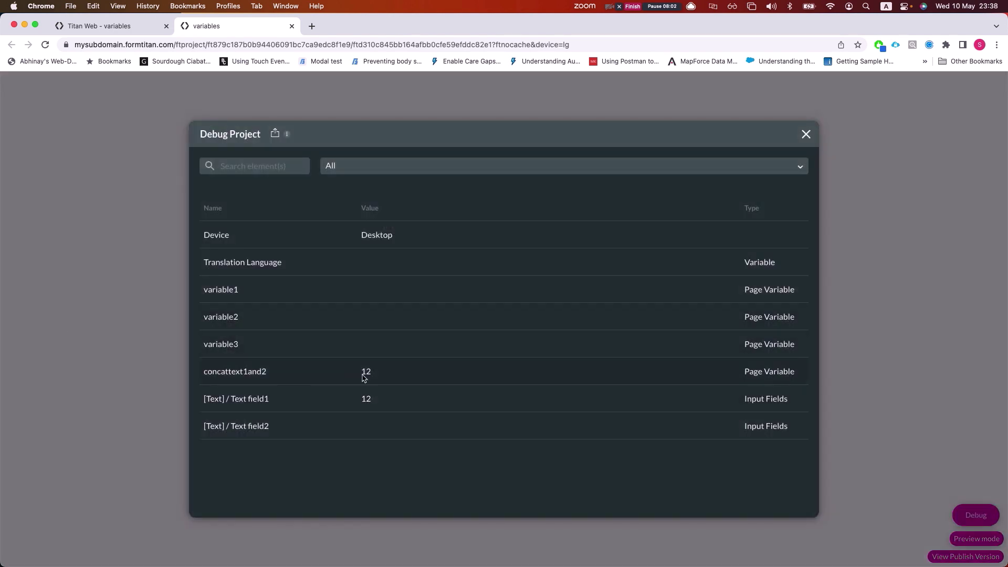
{"action": "left_click_drag", "start_coordinate": [367, 374], "coordinate": [385, 376]}
{"action": "left_click", "coordinate": [806, 133]}
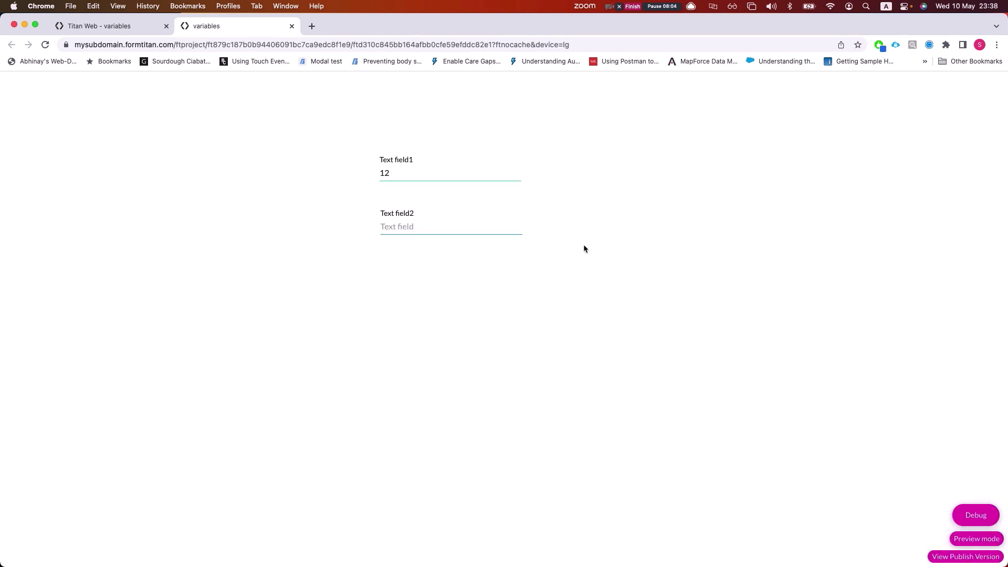
Enter sdfsdf in Text field2 and confirm concattext1and2 reads '12 sdfsdf'.
{"action": "left_click", "coordinate": [428, 234]}
{"action": "type", "text": "sdfsdf"}
{"action": "left_click", "coordinate": [974, 514]}
{"action": "left_click_drag", "start_coordinate": [415, 375], "coordinate": [360, 374]}
{"action": "left_click", "coordinate": [806, 134]}
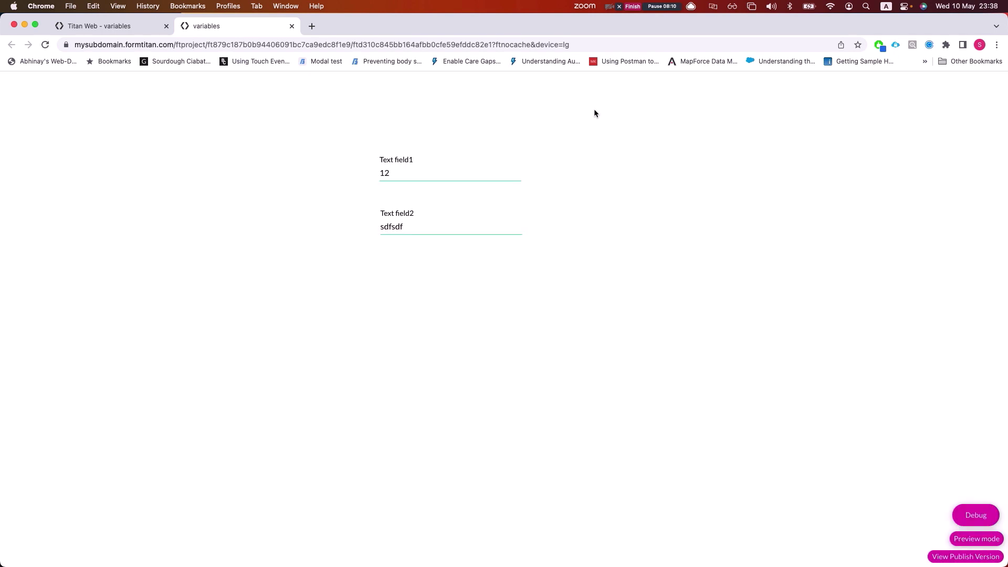
{"action": "left_click", "coordinate": [110, 34]}
{"action": "left_click", "coordinate": [18, 127]}
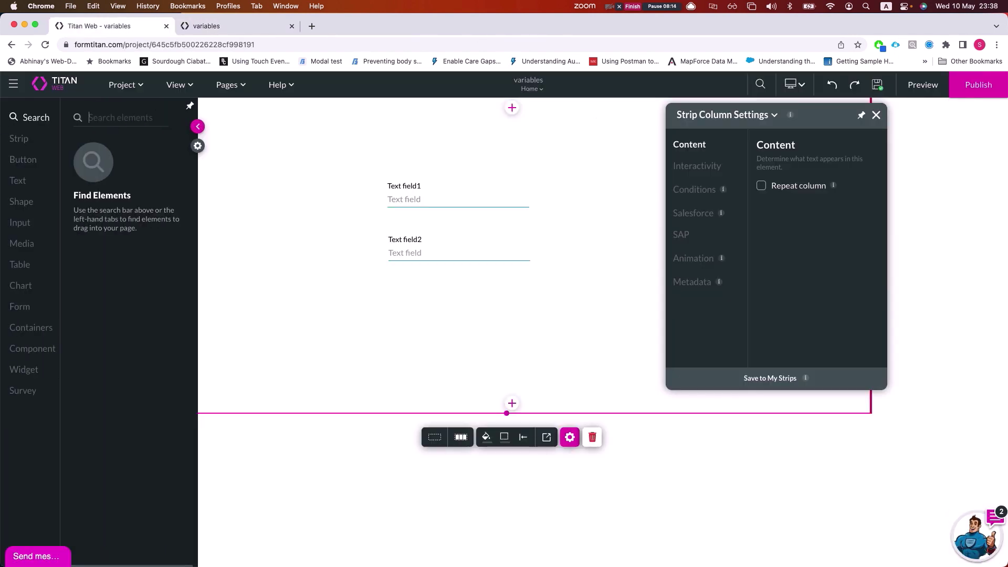
Add a third text field below Text field2 on the Home page.
{"action": "type", "text": "text"}
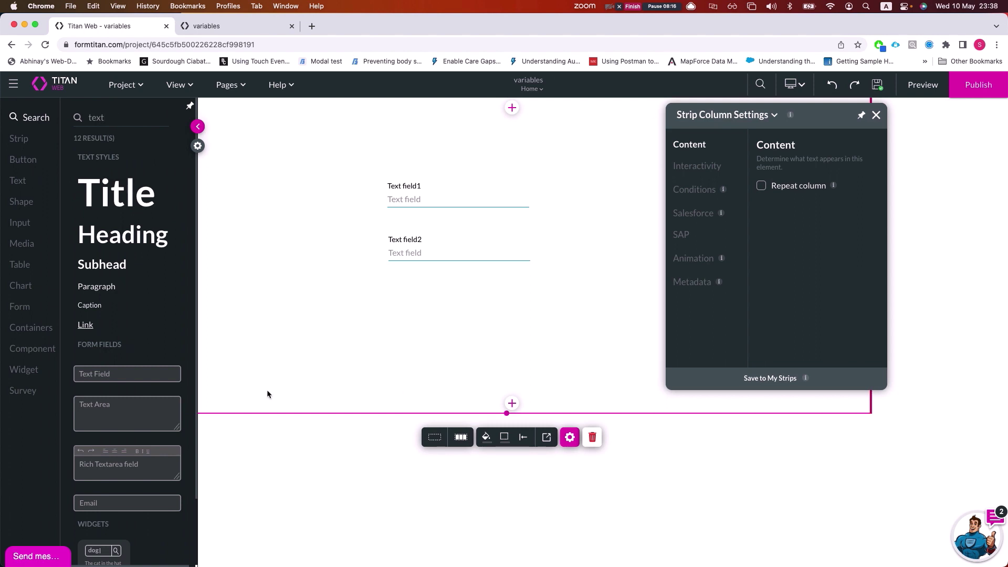
{"action": "left_click_drag", "start_coordinate": [153, 374], "coordinate": [475, 303]}
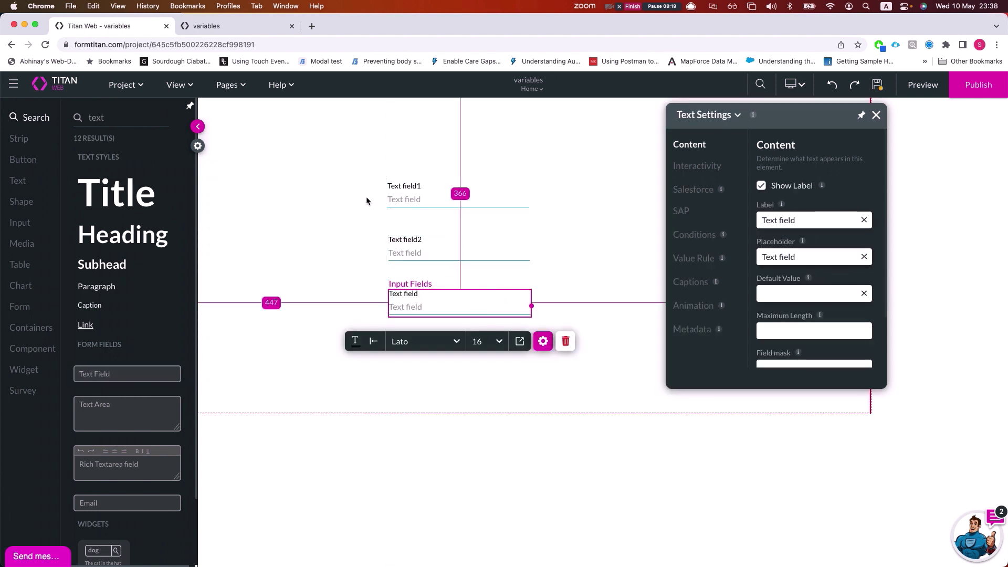
{"action": "left_click", "coordinate": [230, 85]}
{"action": "left_click", "coordinate": [301, 110]}
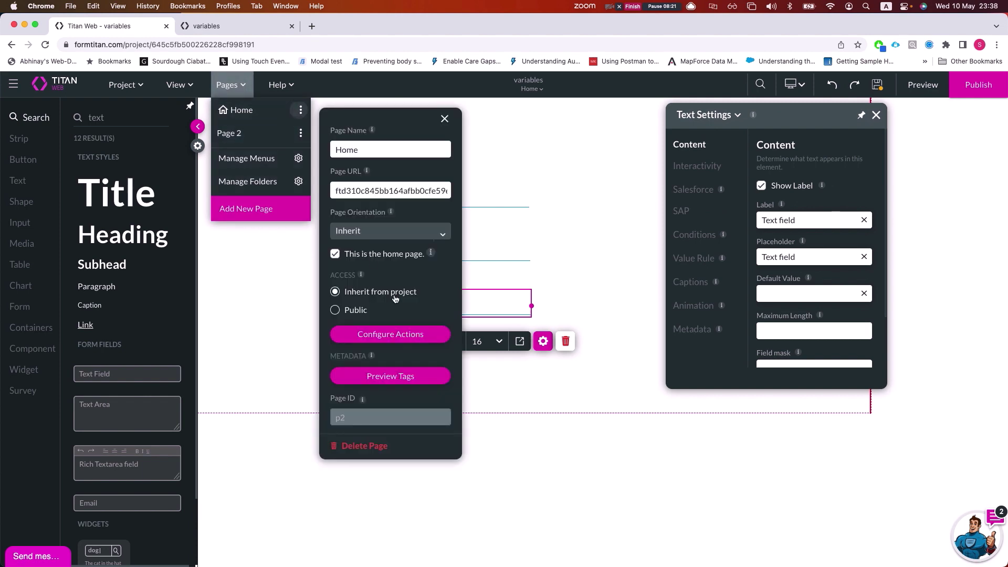
{"action": "left_click", "coordinate": [411, 336]}
{"action": "left_click", "coordinate": [231, 424]}
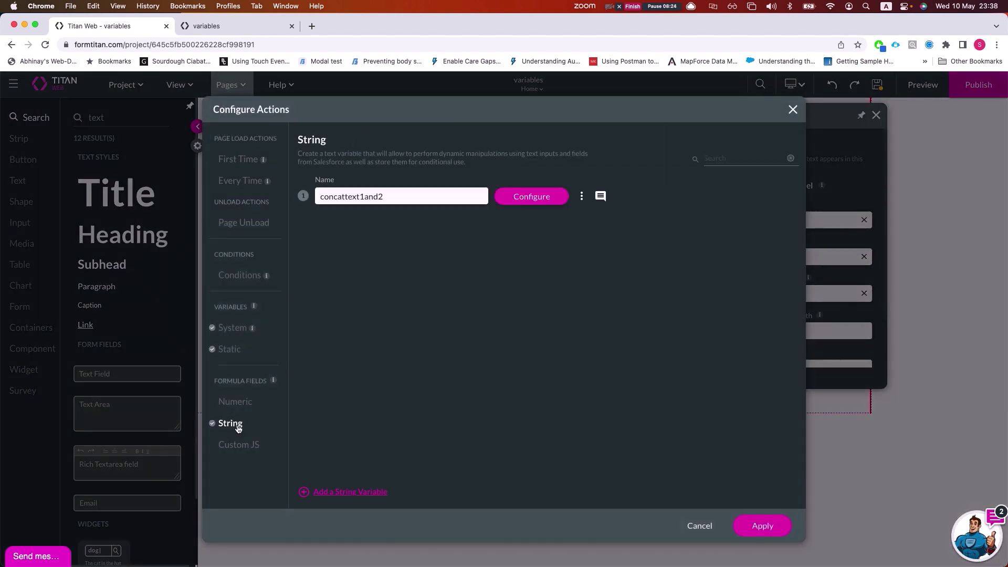
Map concattext1and2's result to the new third Text field, apply, and save the project.
{"action": "left_click", "coordinate": [544, 197]}
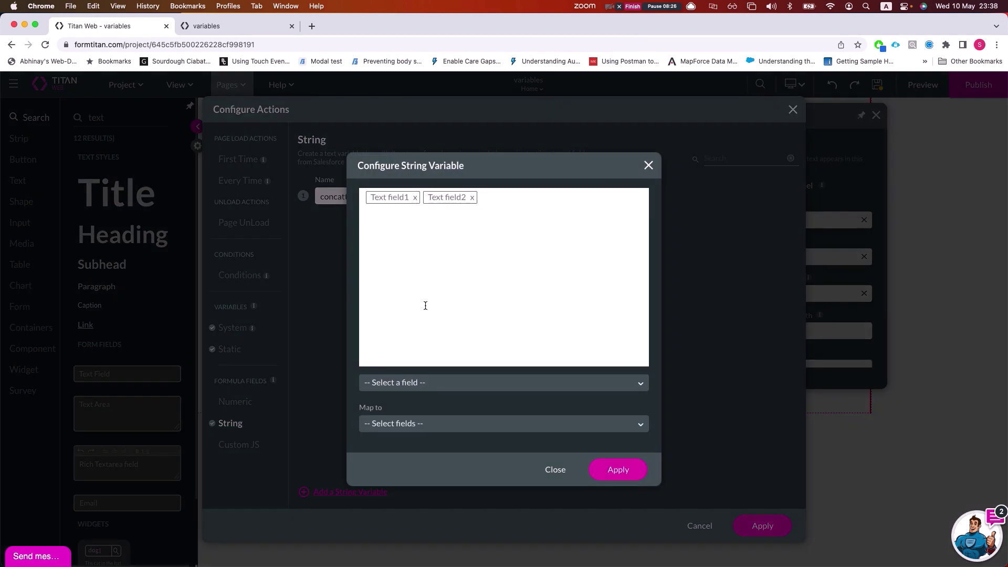
{"action": "left_click", "coordinate": [425, 424]}
{"action": "type", "text": "text"}
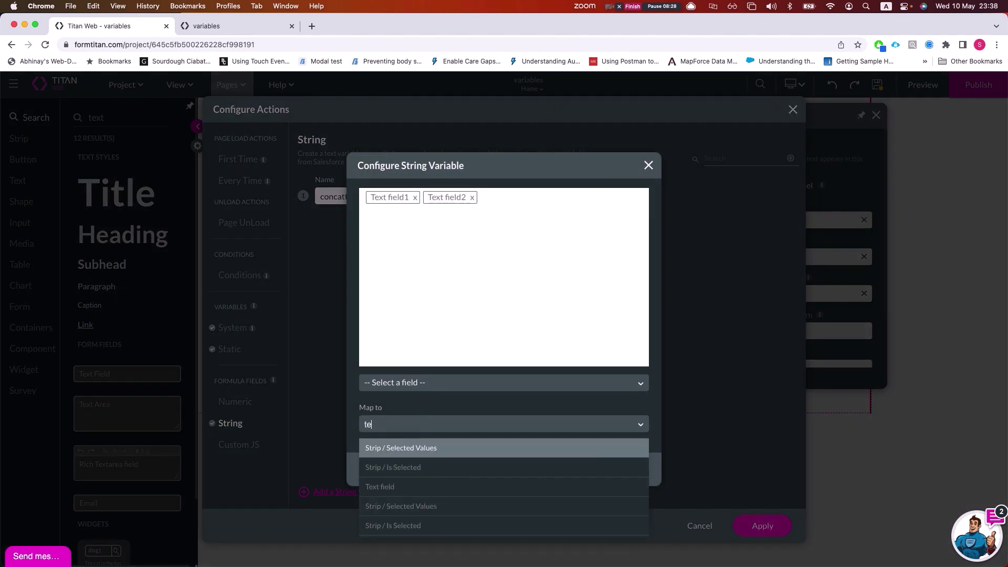
{"action": "left_click", "coordinate": [418, 452]}
{"action": "left_click", "coordinate": [642, 475]}
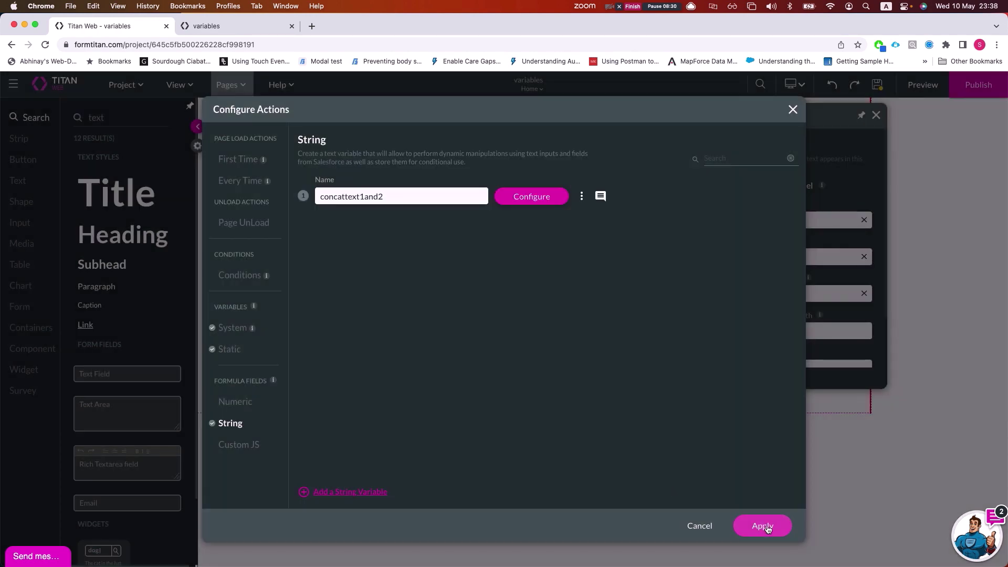
{"action": "left_click", "coordinate": [761, 525]}
{"action": "left_click", "coordinate": [877, 85]}
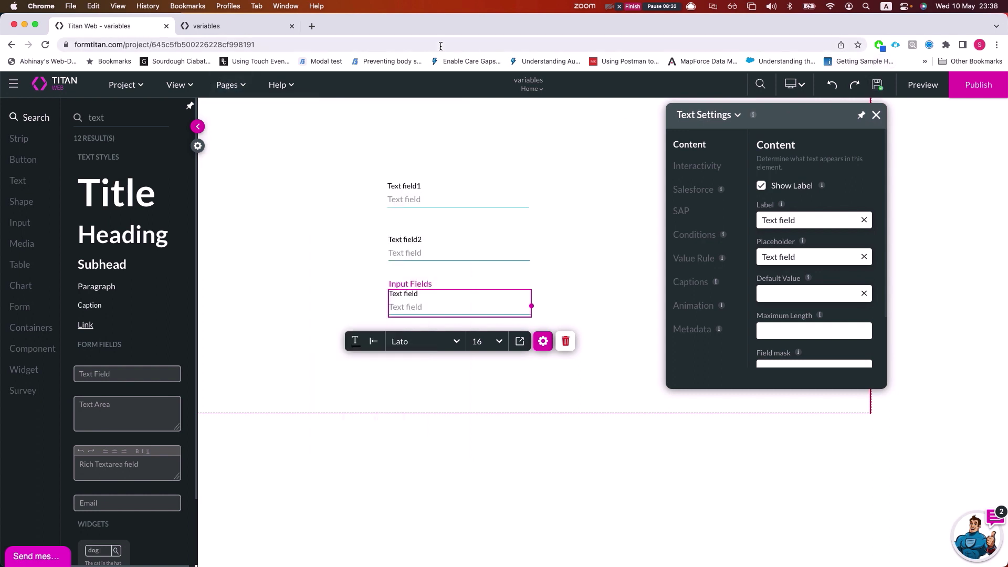
In the preview, enter 123 and df and confirm the third field shows '123 df'.
{"action": "left_click", "coordinate": [247, 25]}
{"action": "left_click", "coordinate": [390, 172]}
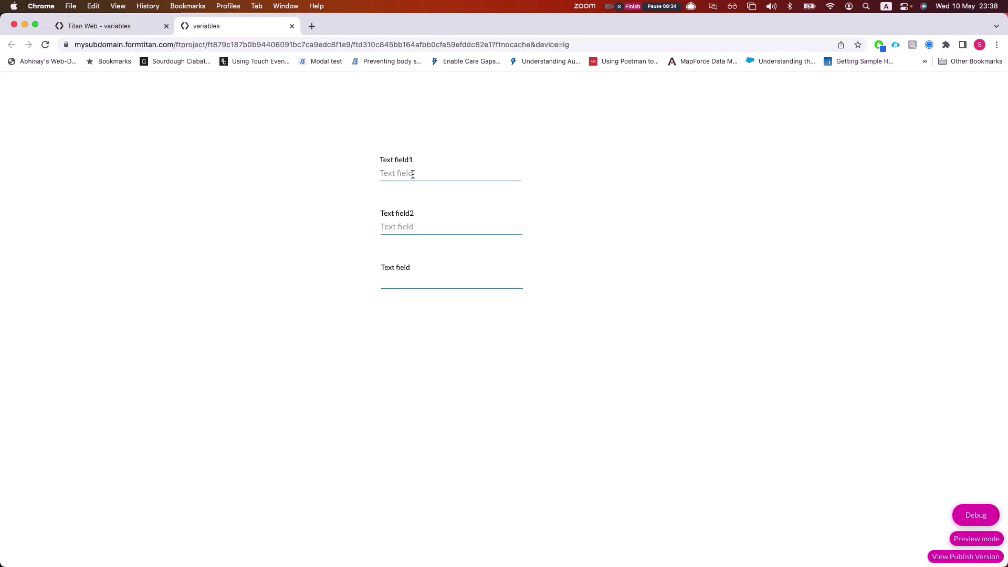
{"action": "type", "text": "123"}
{"action": "left_click", "coordinate": [409, 227]}
{"action": "type", "text": "df"}
{"action": "left_click", "coordinate": [369, 250]}
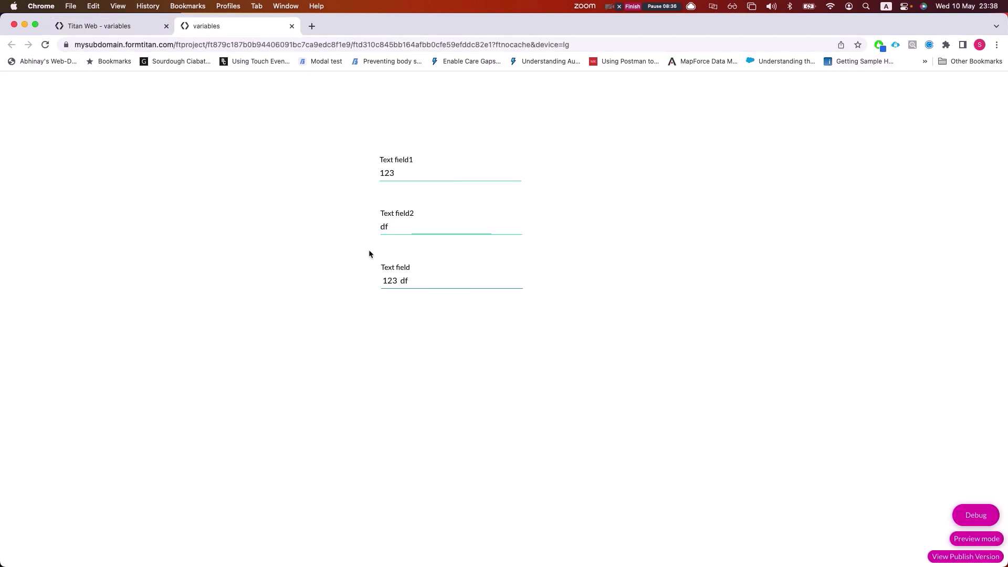
{"action": "left_click_drag", "start_coordinate": [420, 280], "coordinate": [379, 282]}
{"action": "left_click", "coordinate": [150, 26]}
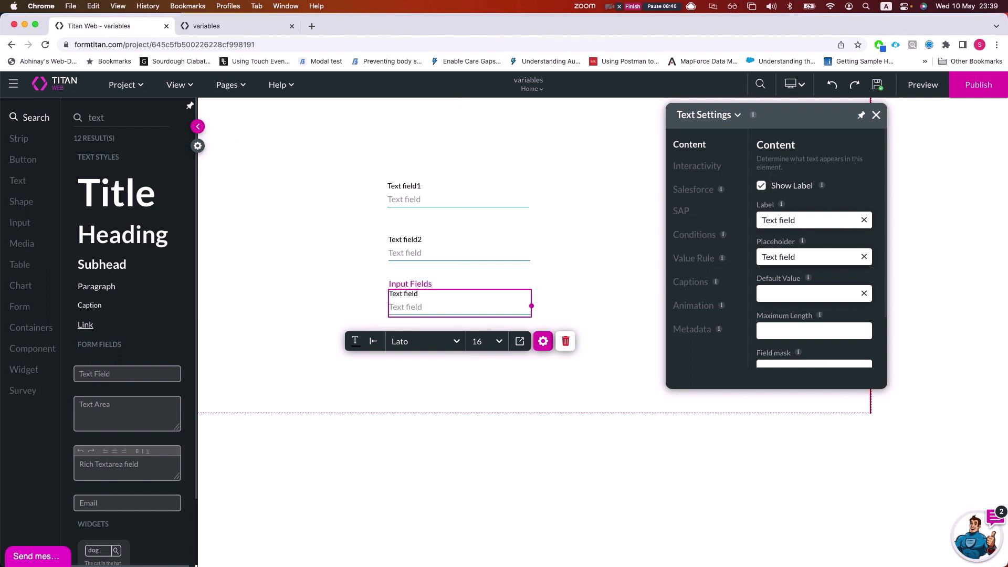
{"action": "key", "text": "Escape"}
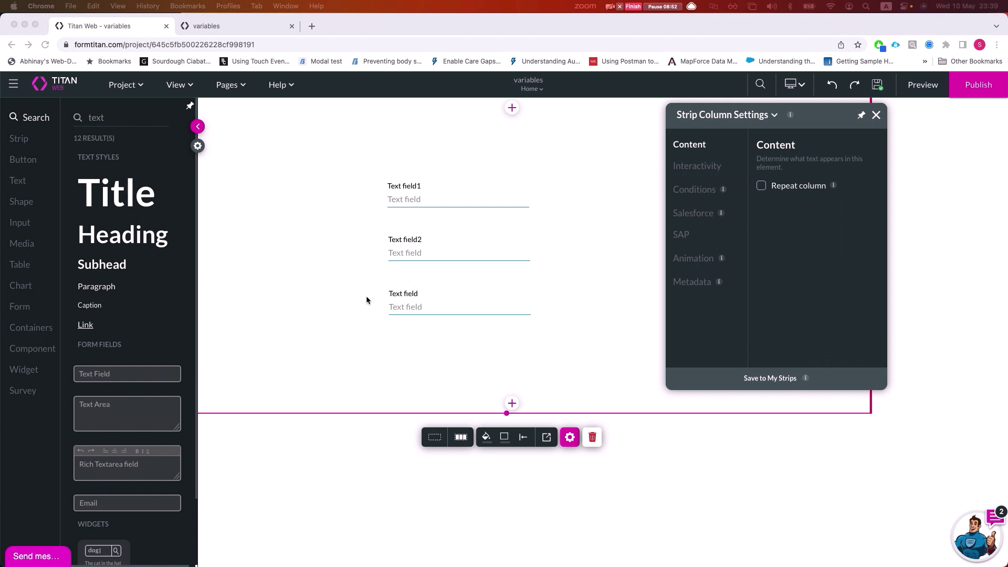
Start a new Salesforce record integration from Project settings with Account as the object.
{"action": "left_click", "coordinate": [197, 145]}
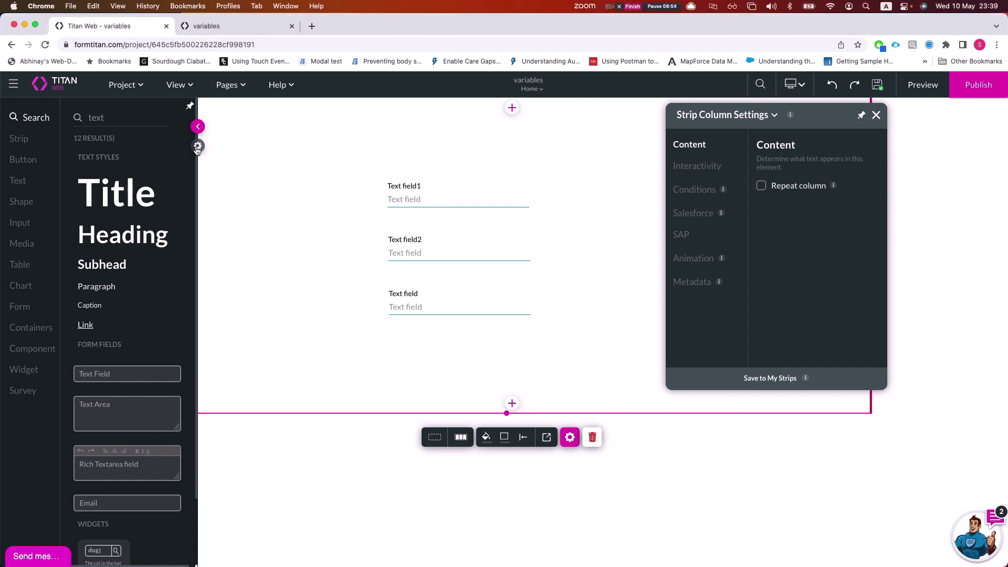
{"action": "left_click", "coordinate": [23, 250]}
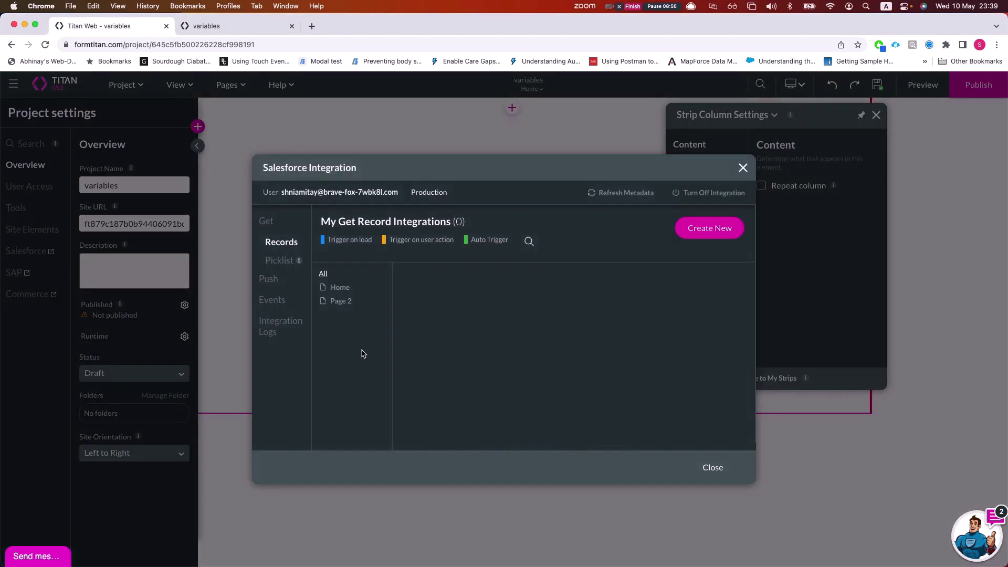
{"action": "left_click", "coordinate": [725, 228]}
{"action": "left_click", "coordinate": [397, 202]}
{"action": "type", "text": "acc"}
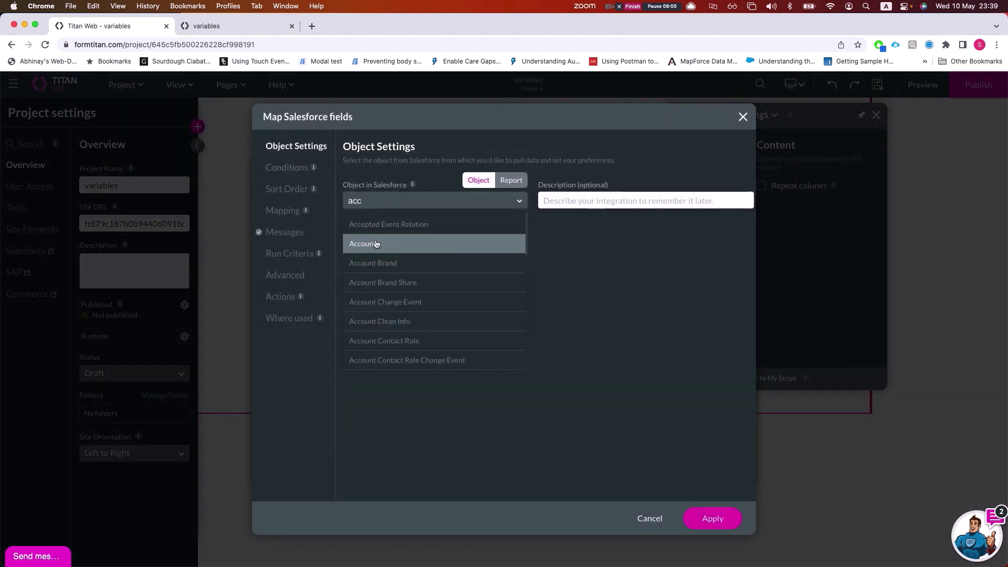
{"action": "left_click", "coordinate": [377, 242]}
Add an Account ID condition and scroll through its list of available values.
{"action": "left_click", "coordinate": [275, 168]}
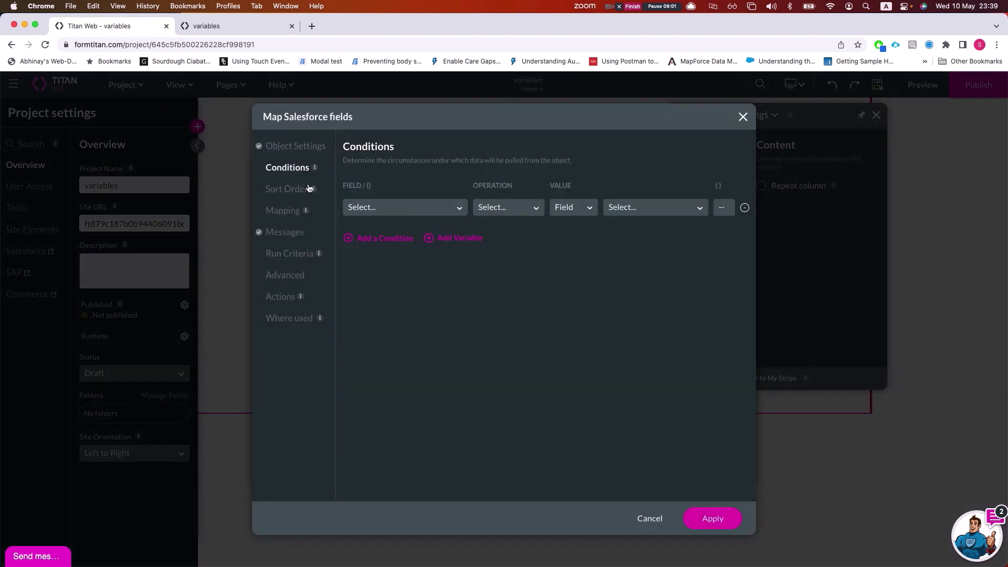
{"action": "left_click", "coordinate": [375, 211]}
{"action": "left_click", "coordinate": [403, 272]}
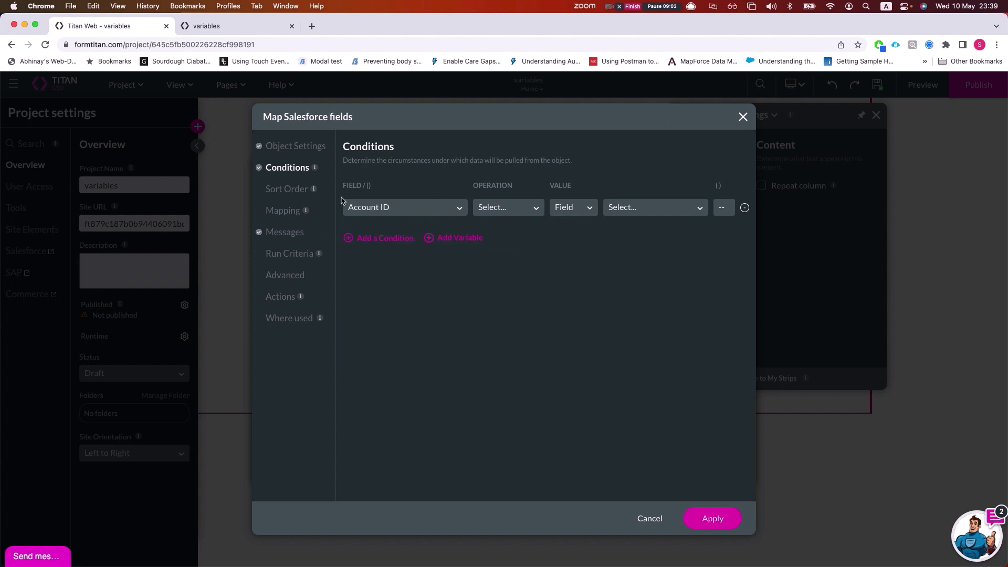
{"action": "left_click", "coordinate": [639, 213]}
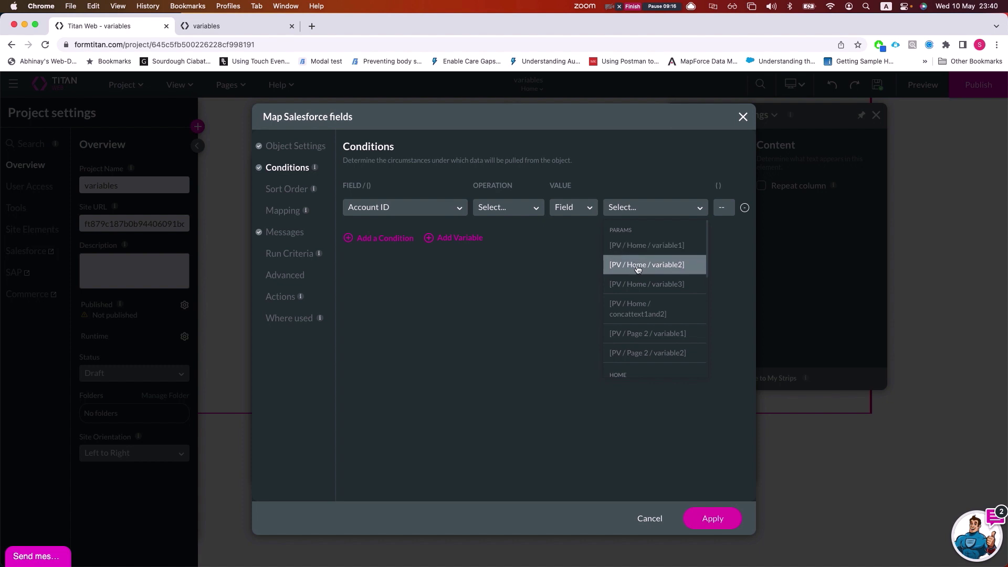
{"action": "scroll", "coordinate": [637, 284], "scroll_direction": "down", "scroll_amount": 1}
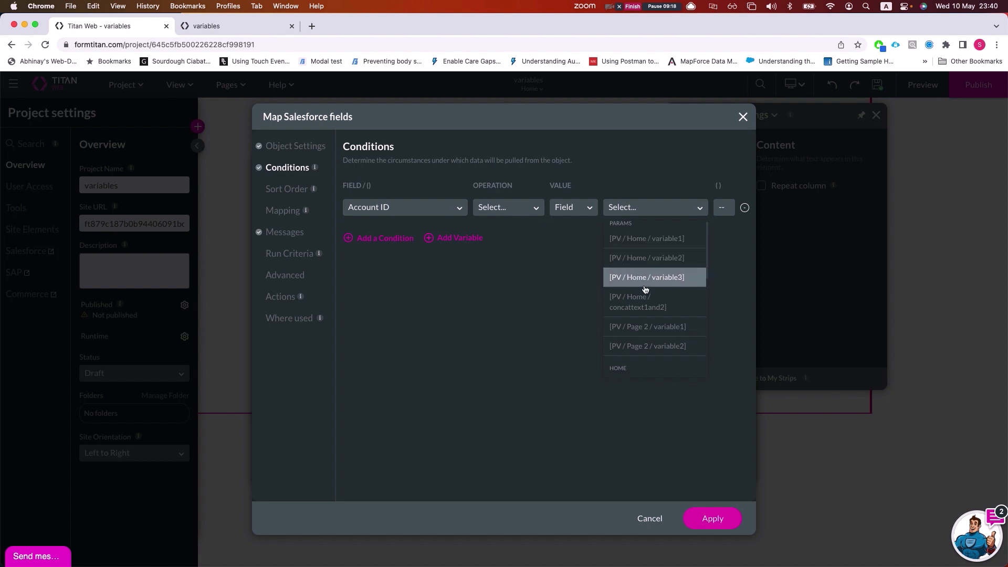
{"action": "scroll", "coordinate": [636, 307], "scroll_direction": "down", "scroll_amount": 3}
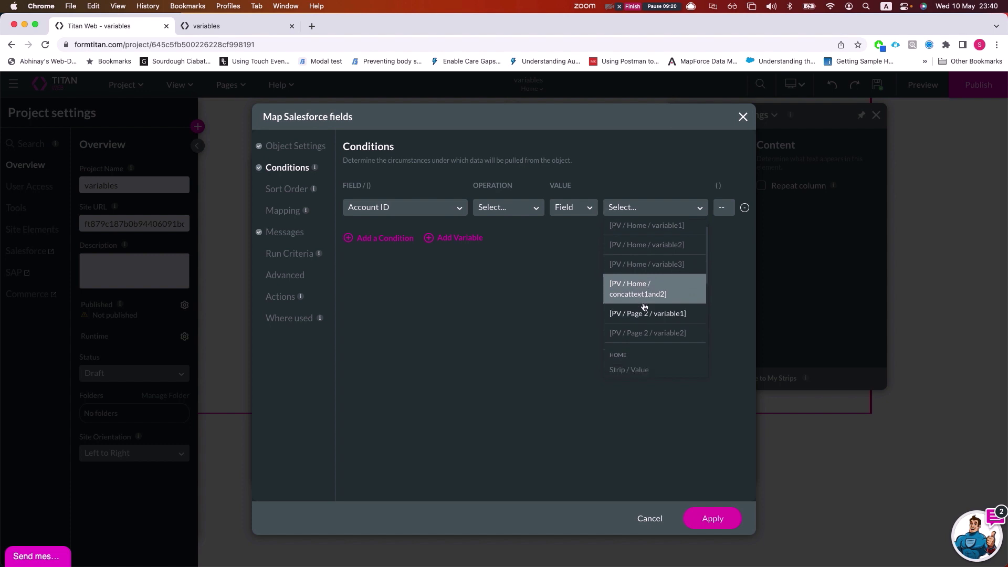
{"action": "scroll", "coordinate": [693, 315], "scroll_direction": "down", "scroll_amount": 2}
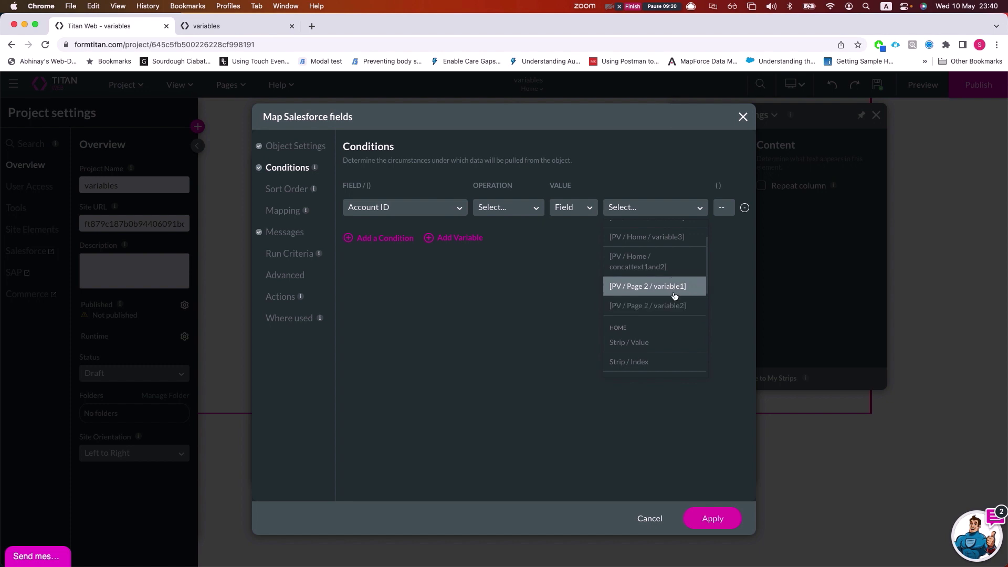
{"action": "scroll", "coordinate": [675, 306], "scroll_direction": "down", "scroll_amount": 3}
{"action": "scroll", "coordinate": [675, 304], "scroll_direction": "down", "scroll_amount": 2}
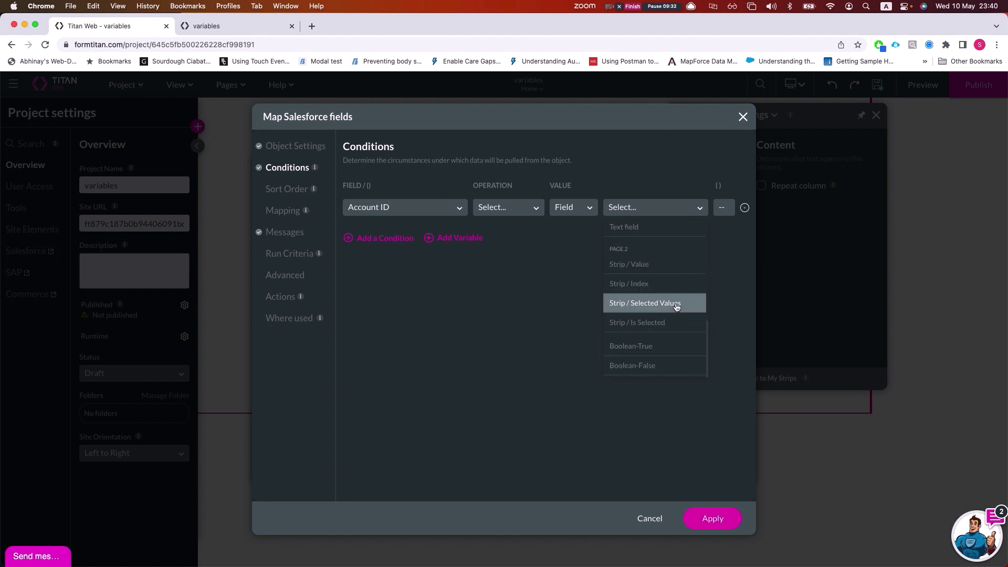
{"action": "scroll", "coordinate": [672, 273], "scroll_direction": "up", "scroll_amount": 3}
Leave the value unchosen, cancel the mapping and close the Salesforce integration without saving.
{"action": "left_click", "coordinate": [469, 339]}
{"action": "left_click", "coordinate": [652, 519]}
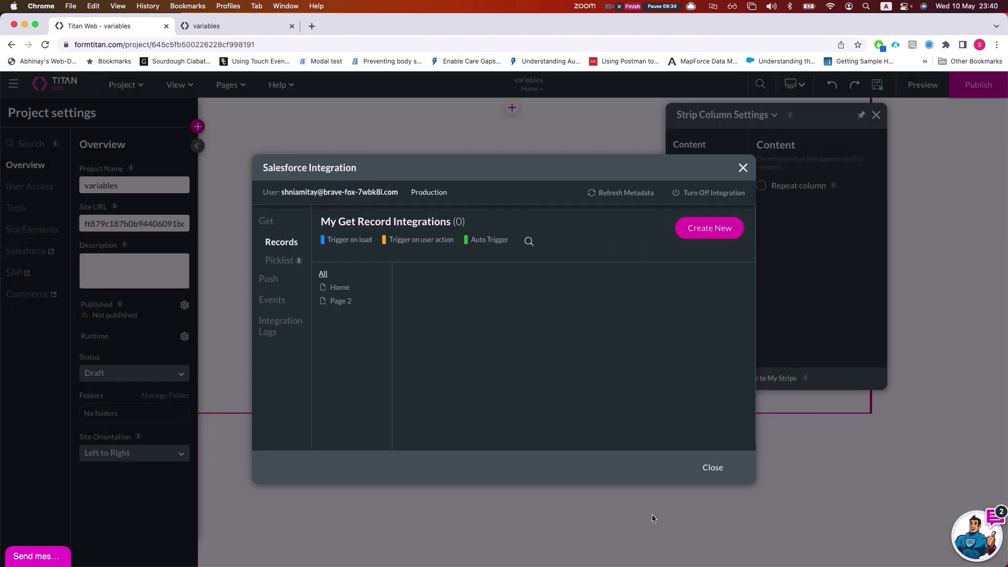
{"action": "left_click", "coordinate": [712, 465]}
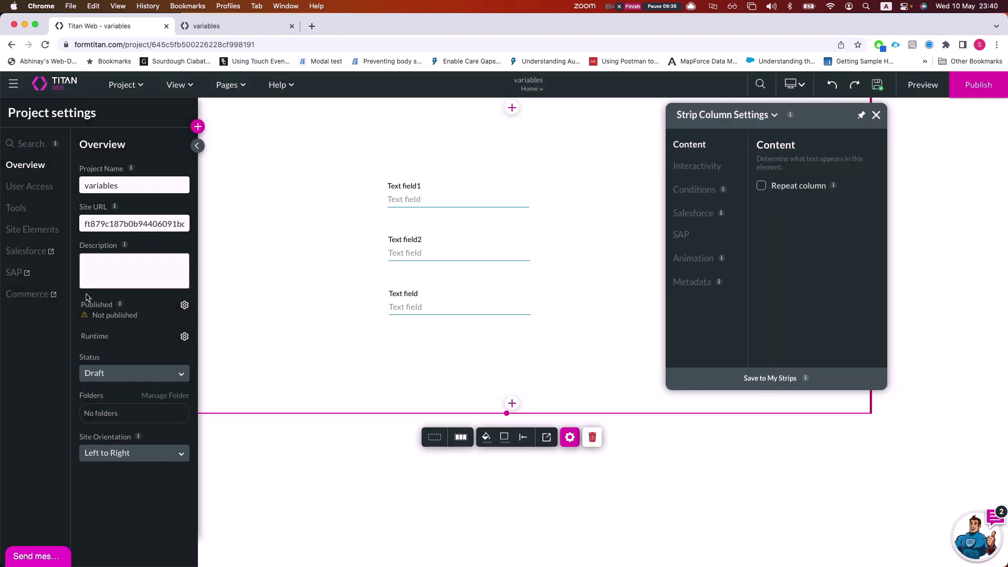
Review static variables variable1 and variable2 under Tools > Custom Variables, then select Text field1.
{"action": "left_click", "coordinate": [23, 212]}
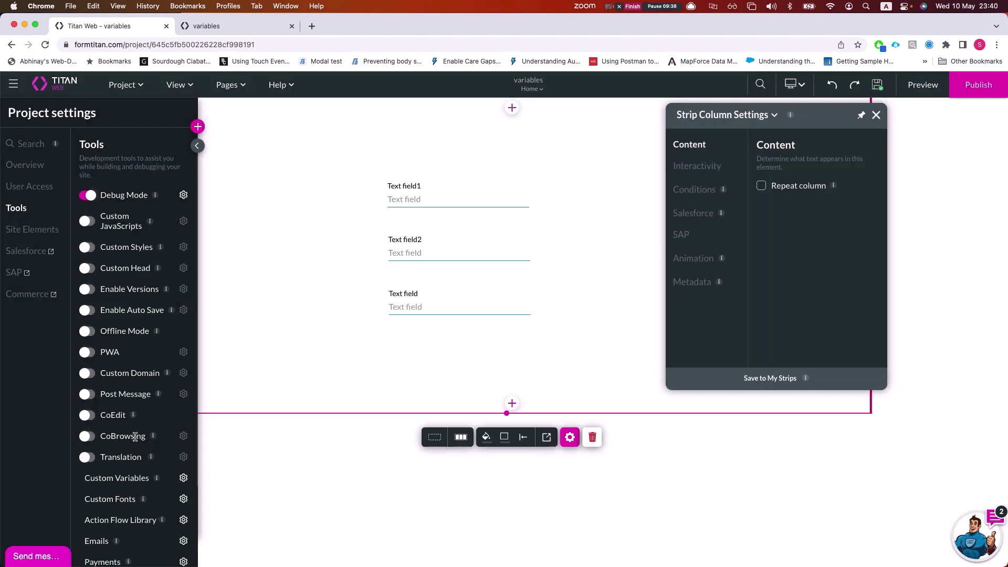
{"action": "scroll", "coordinate": [157, 456], "scroll_direction": "down", "scroll_amount": 2}
{"action": "scroll", "coordinate": [168, 467], "scroll_direction": "up", "scroll_amount": 2}
{"action": "scroll", "coordinate": [177, 475], "scroll_direction": "down", "scroll_amount": 2}
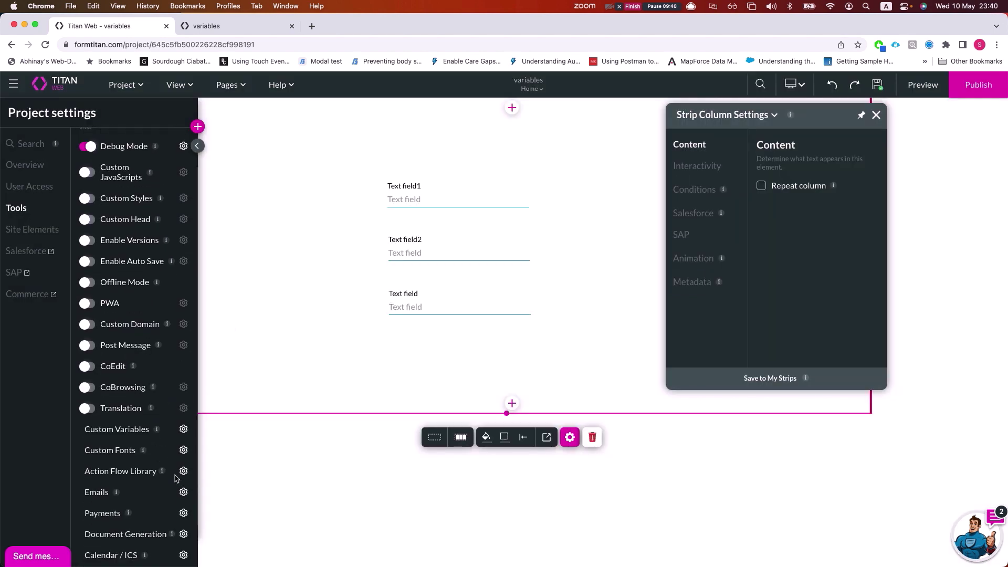
{"action": "scroll", "coordinate": [176, 478], "scroll_direction": "down", "scroll_amount": 1}
{"action": "left_click", "coordinate": [184, 417]}
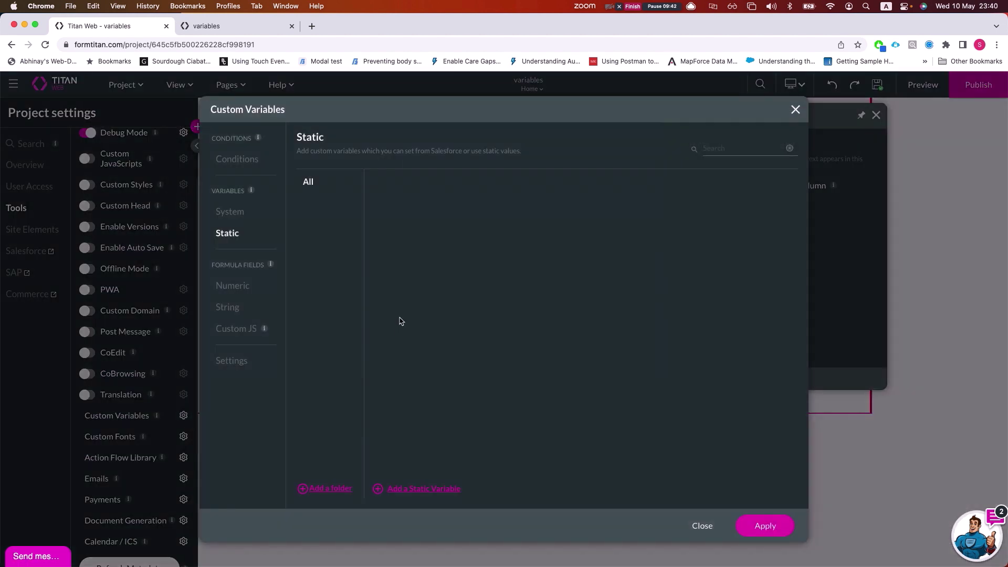
{"action": "left_click", "coordinate": [408, 489]}
{"action": "left_click", "coordinate": [416, 489]}
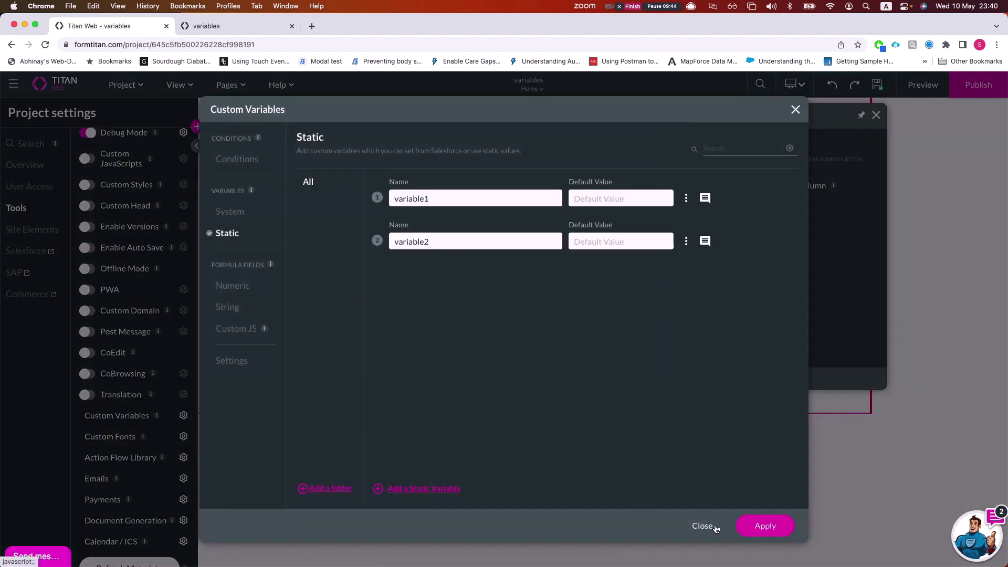
{"action": "left_click", "coordinate": [749, 532]}
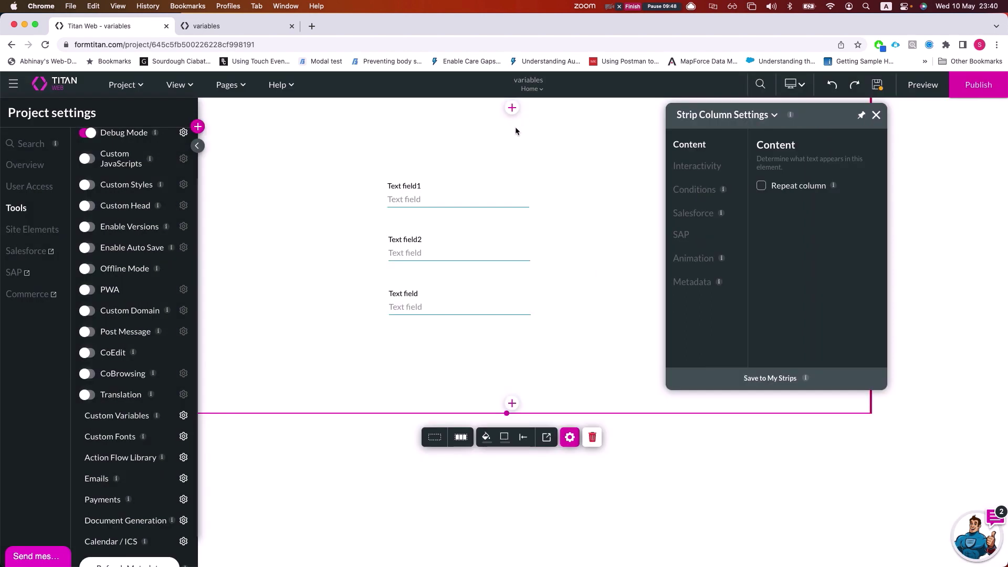
{"action": "left_click", "coordinate": [465, 188]}
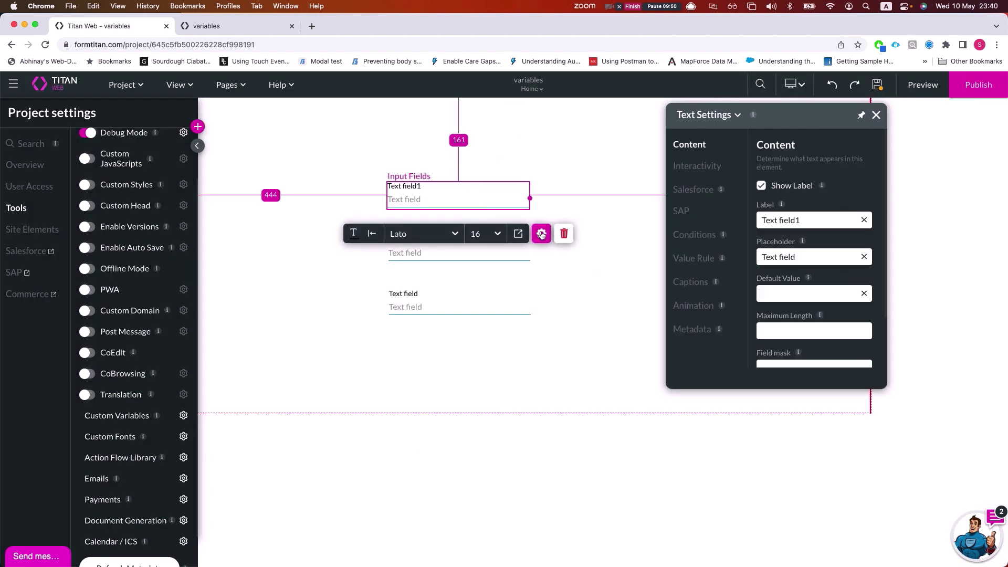
{"action": "left_click", "coordinate": [691, 241]}
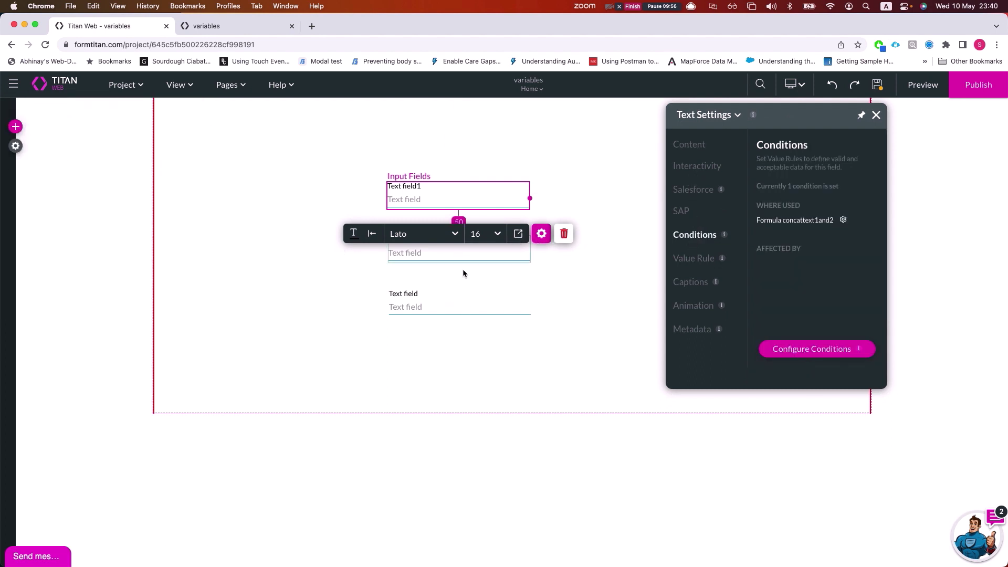
{"action": "left_click", "coordinate": [784, 349]}
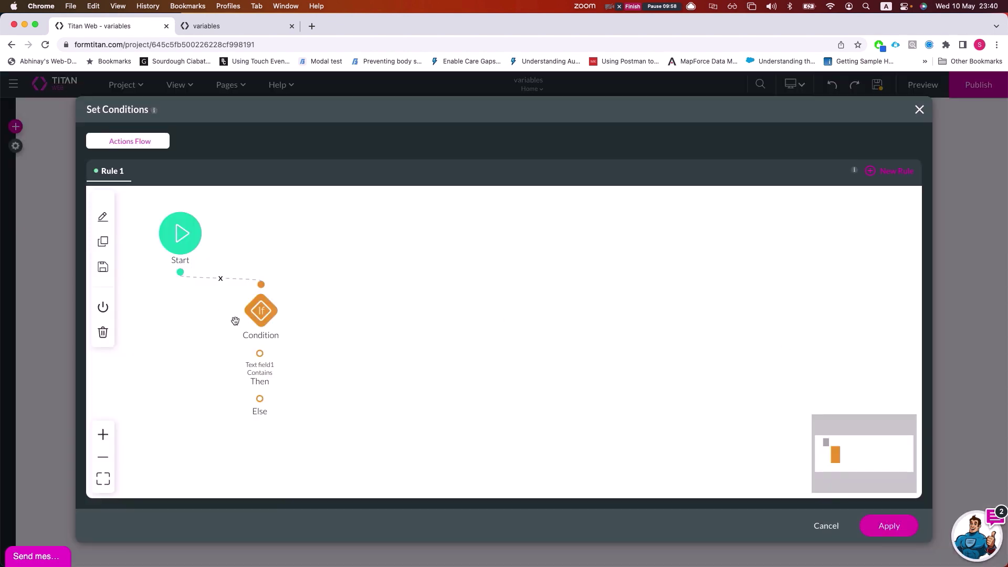
{"action": "left_click", "coordinate": [262, 354]}
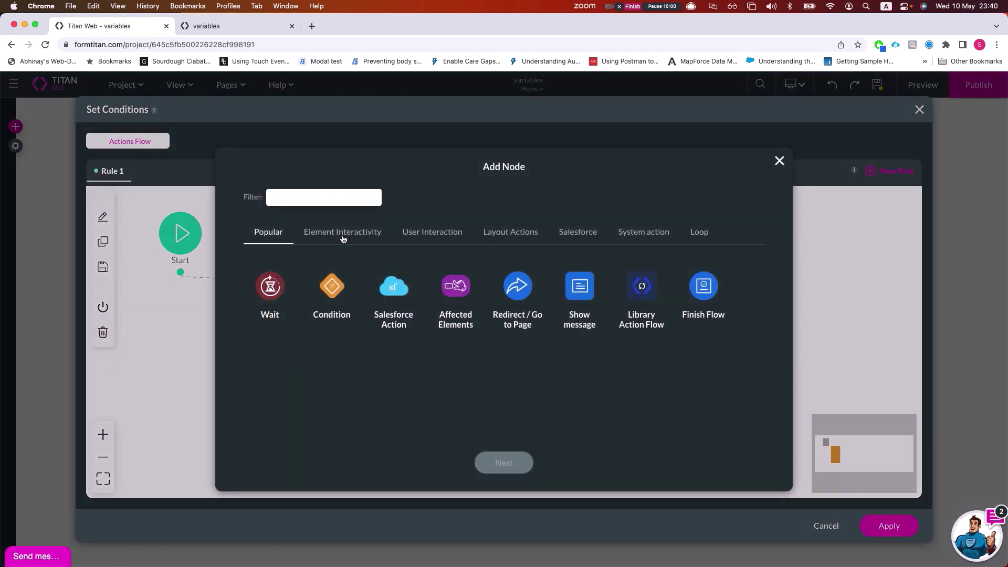
{"action": "left_click", "coordinate": [454, 287]}
{"action": "left_click", "coordinate": [499, 462]}
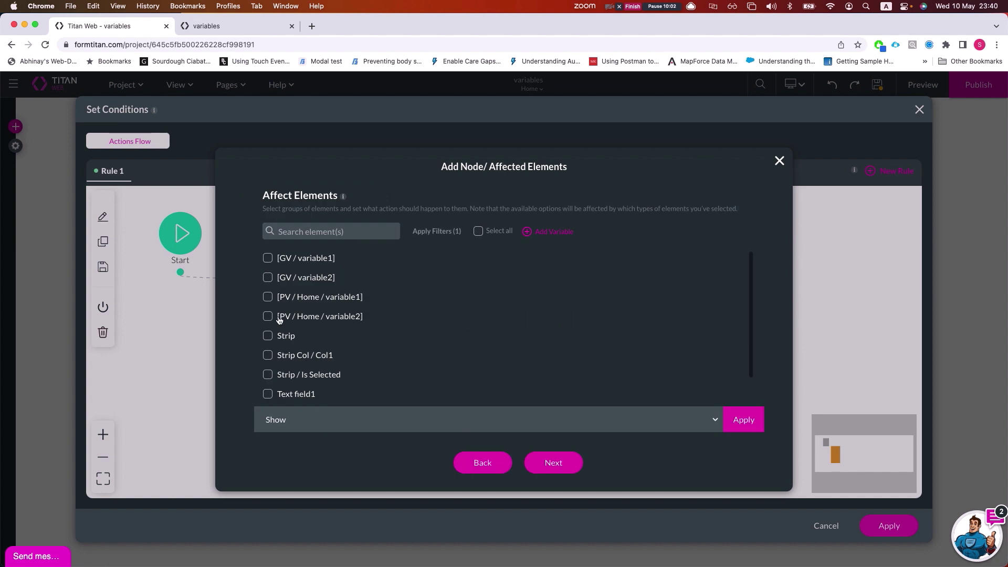
{"action": "left_click", "coordinate": [267, 257]}
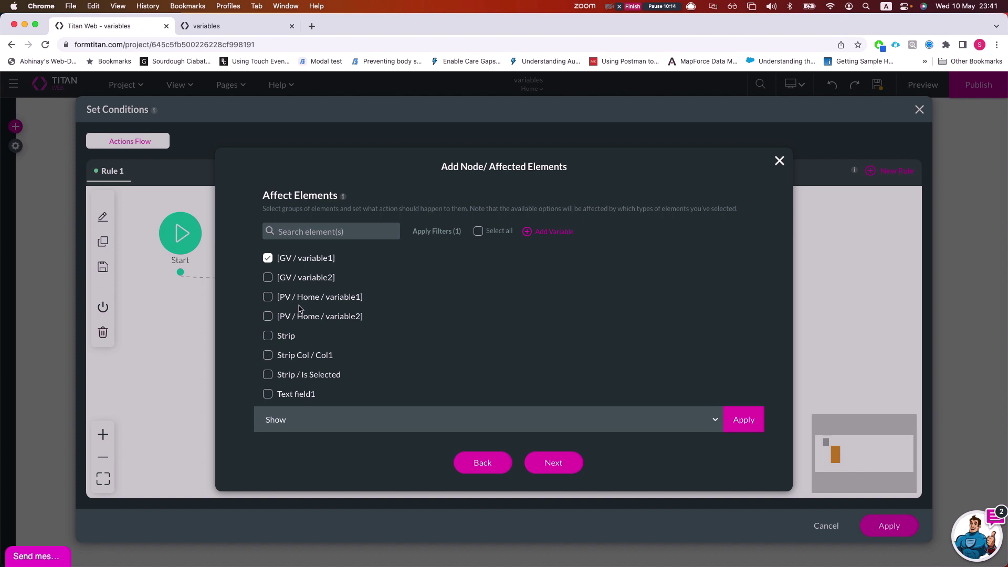
{"action": "scroll", "coordinate": [302, 315], "scroll_direction": "down", "scroll_amount": 2}
{"action": "scroll", "coordinate": [307, 336], "scroll_direction": "up", "scroll_amount": 3}
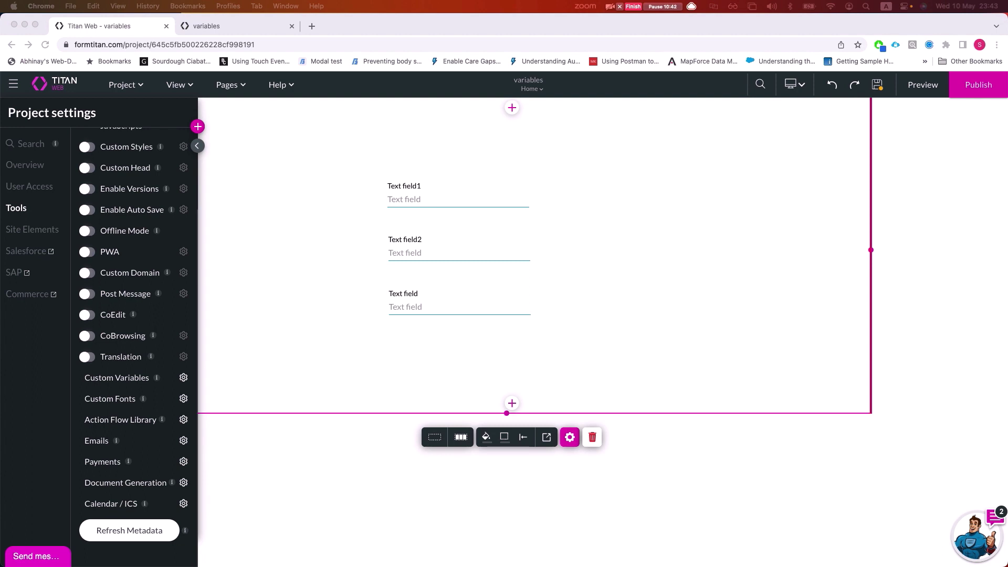
Reopen Custom Variables from Tools and show variable1's options, including Map to URL.
{"action": "left_click", "coordinate": [183, 379]}
{"action": "left_click", "coordinate": [184, 379]}
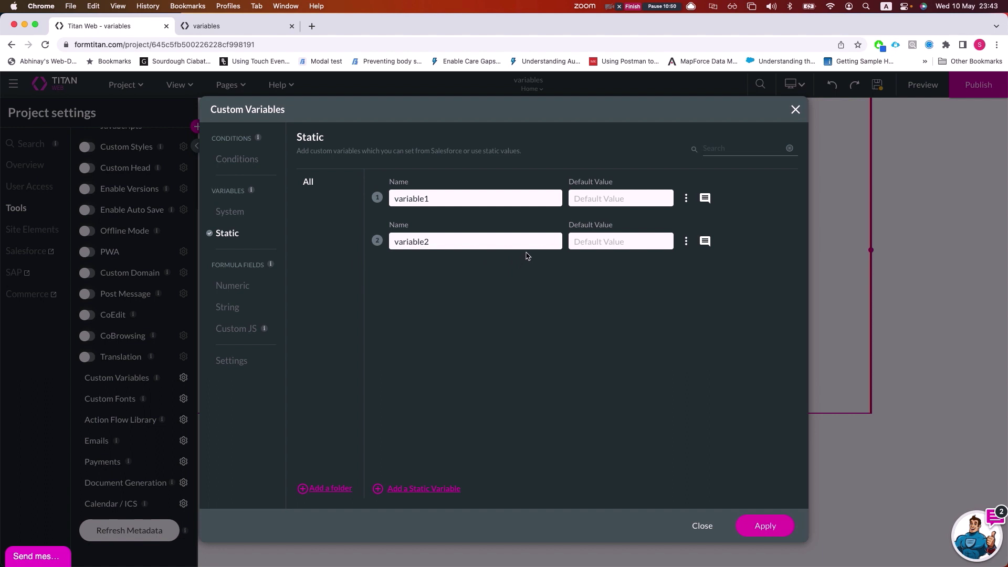
{"action": "left_click", "coordinate": [687, 198]}
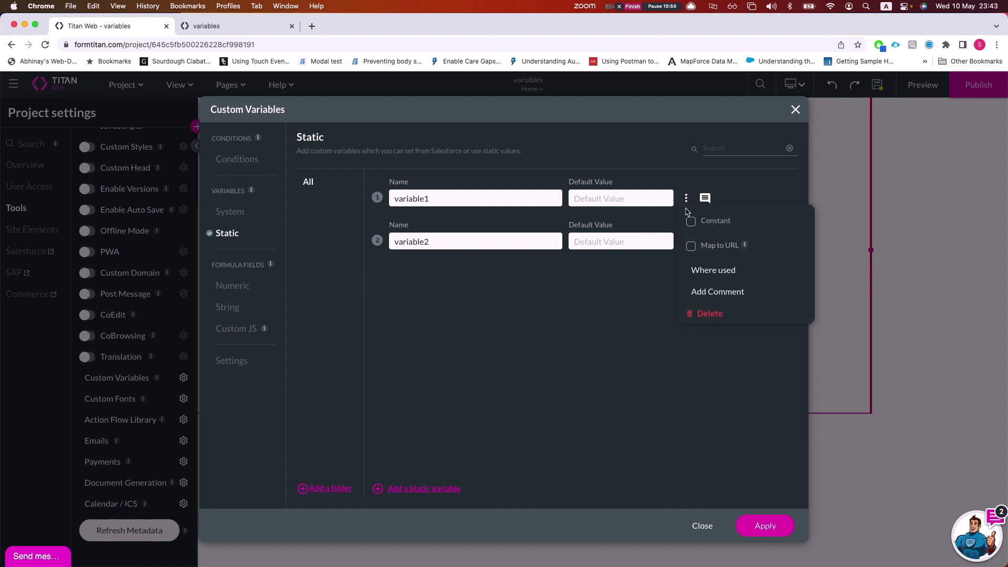